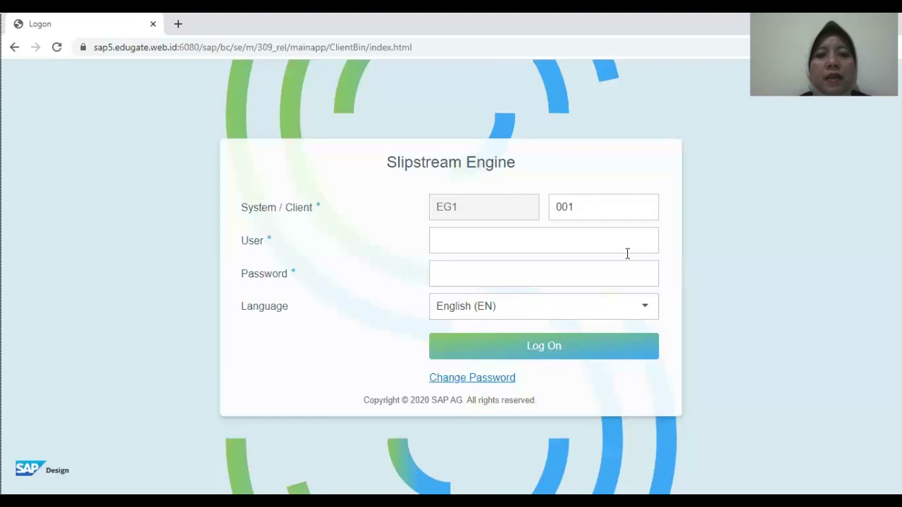
Step: Change the logon client number to 929
{"action": "left_click", "coordinate": [594, 205]}
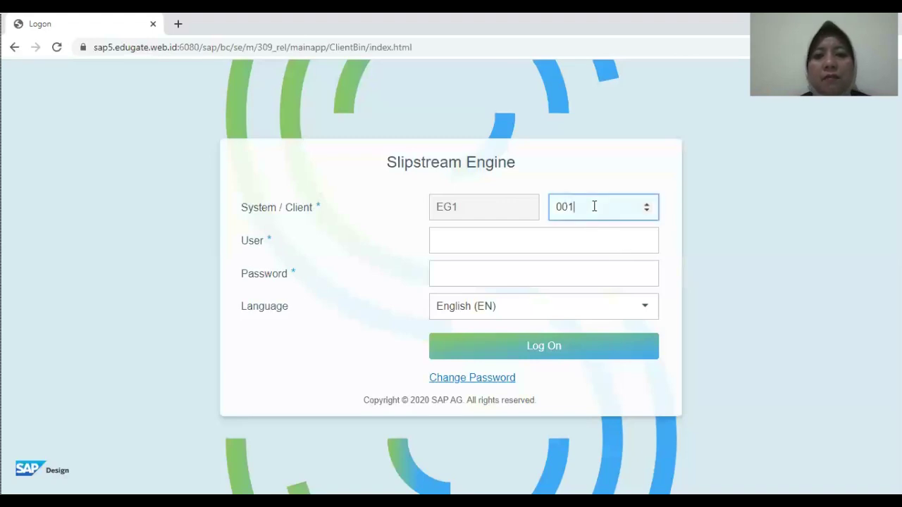
{"action": "key", "text": "BackSpace"}
{"action": "key", "text": "BackSpace"}
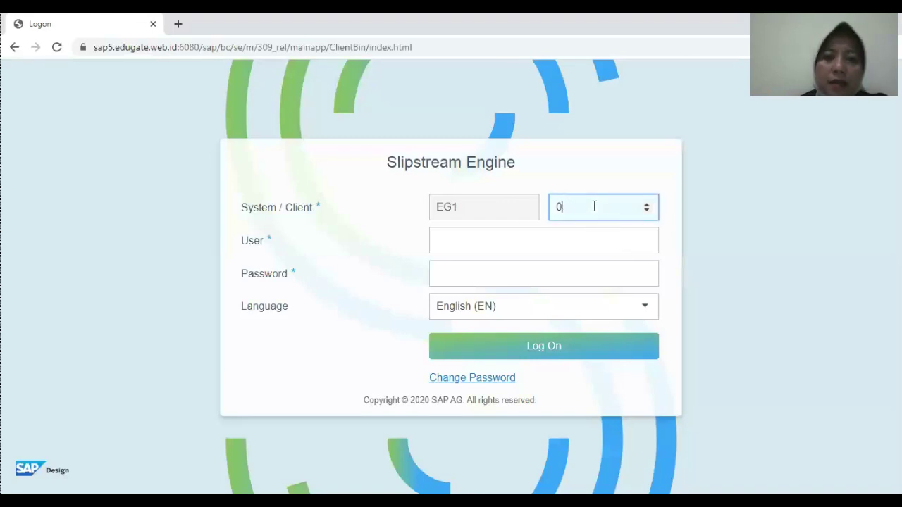
{"action": "type", "text": "929"}
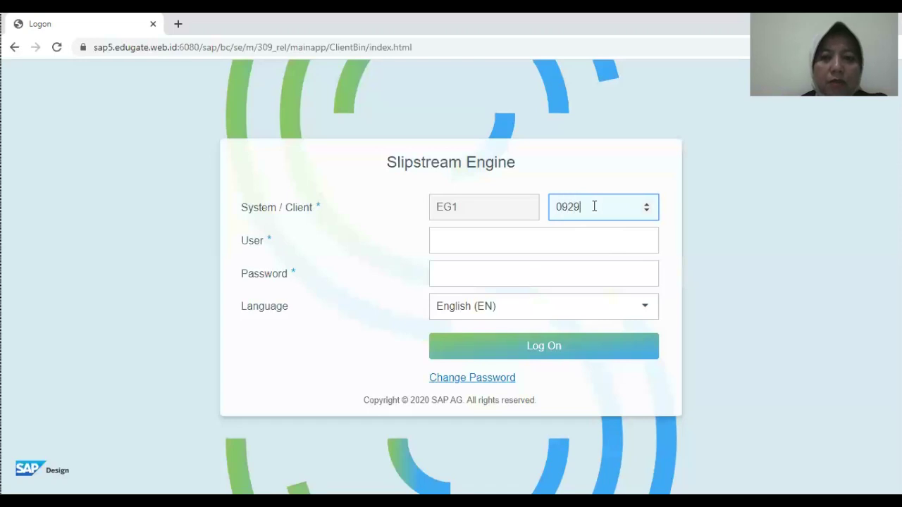
{"action": "key", "text": "Left"}
{"action": "key", "text": "Left"}
{"action": "key", "text": "Left"}
{"action": "key", "text": "BackSpace"}
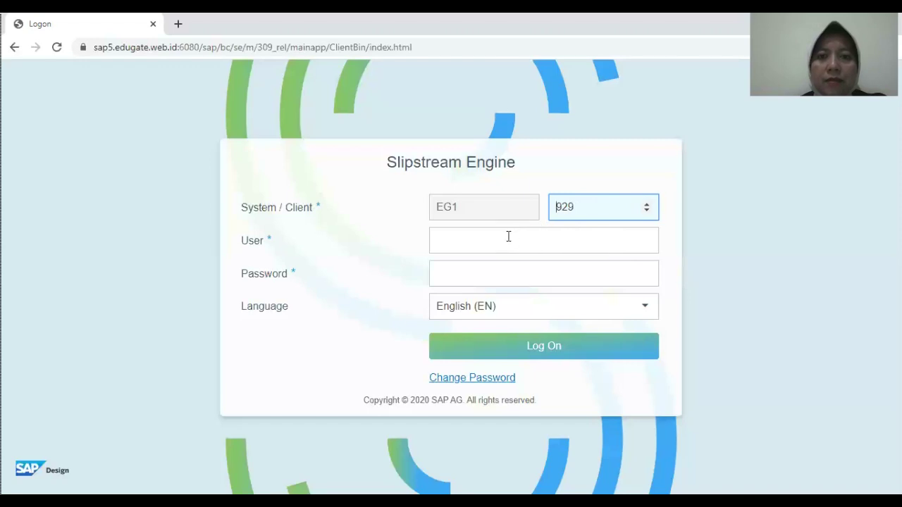
Step: Enter the user name and account password, then log on to SAP
{"action": "left_click", "coordinate": [508, 237]}
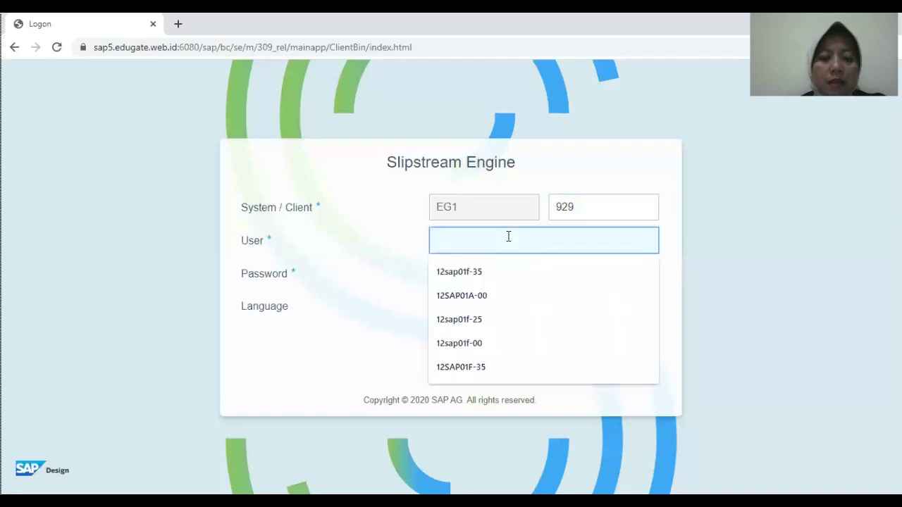
{"action": "type", "text": "12sap01f-35"}
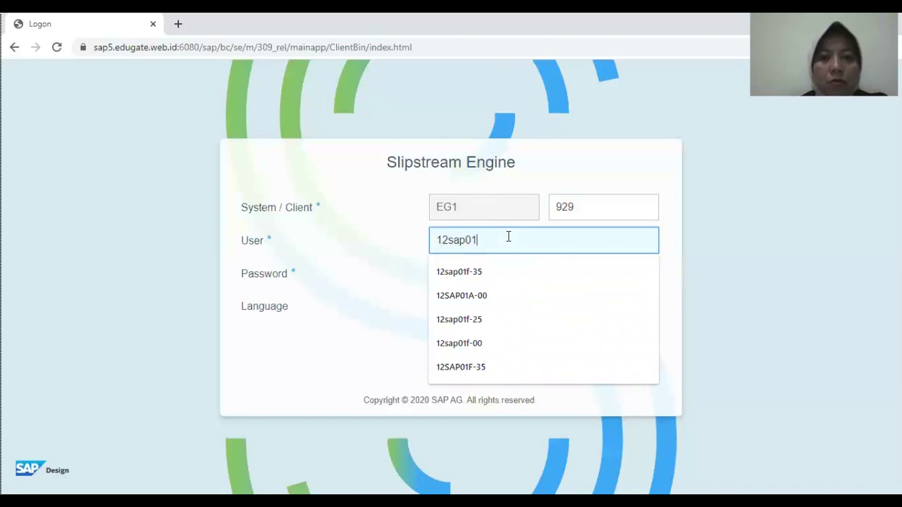
{"action": "left_click", "coordinate": [481, 272]}
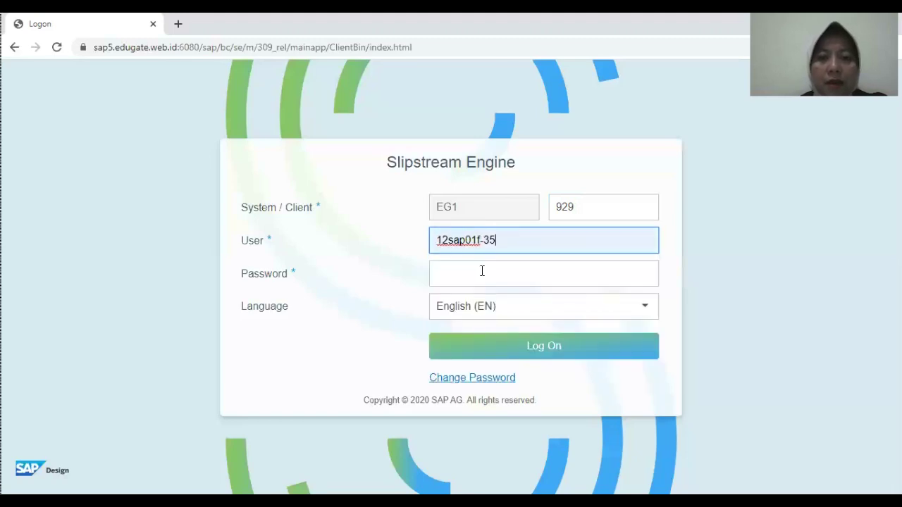
{"action": "key", "text": "BackSpace"}
{"action": "key", "text": "BackSpace"}
{"action": "type", "text": "00"}
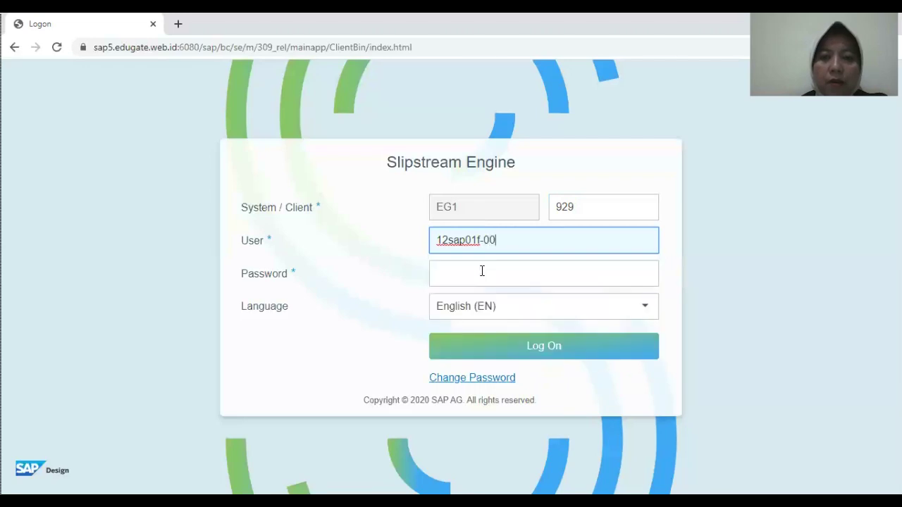
{"action": "left_click", "coordinate": [482, 272]}
{"action": "type", "text": "***"}
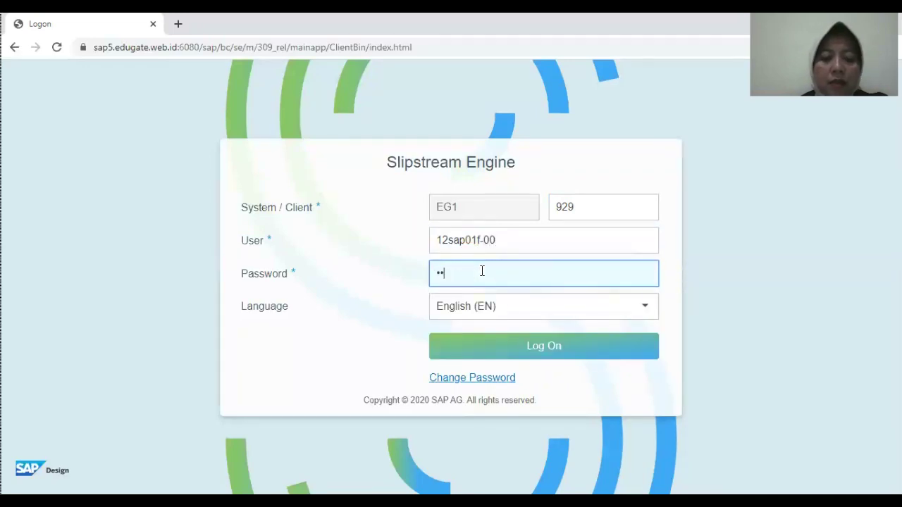
{"action": "type", "text": "*******"}
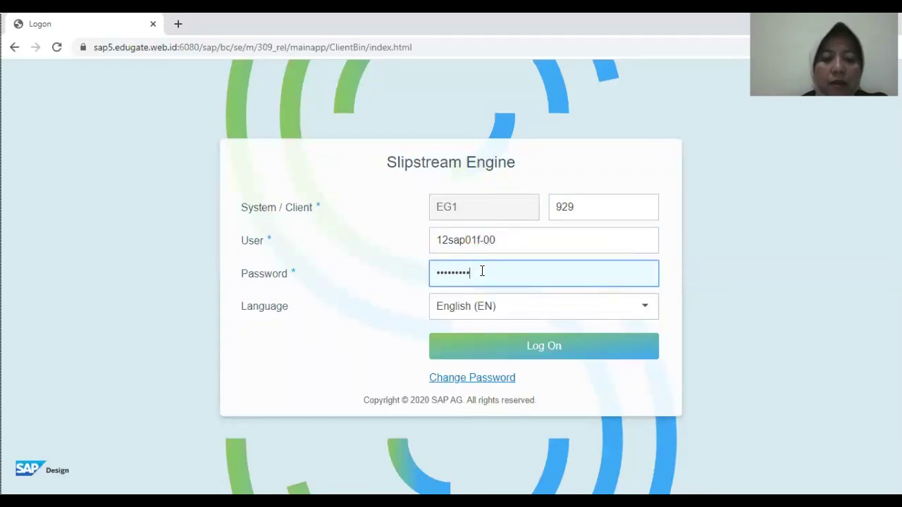
{"action": "left_click", "coordinate": [510, 354]}
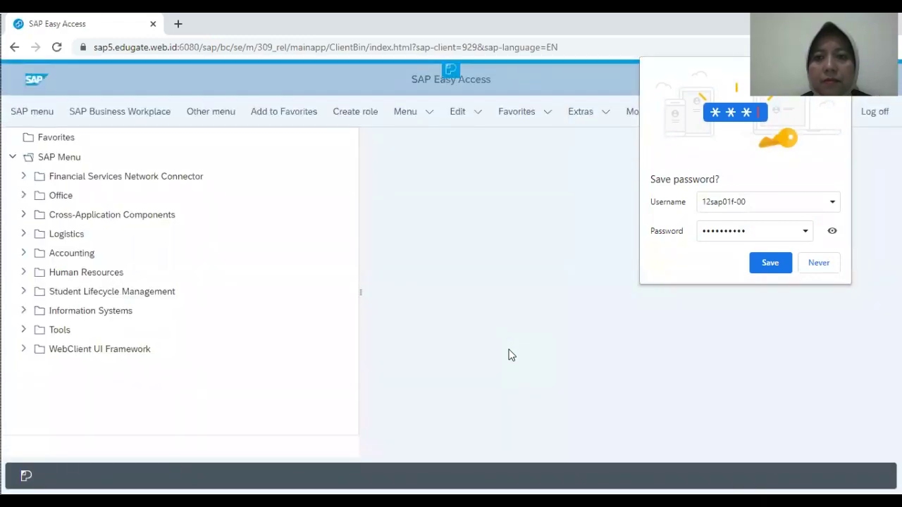
Step: Decline the browser's offer to save the SAP password
{"action": "left_click", "coordinate": [818, 263]}
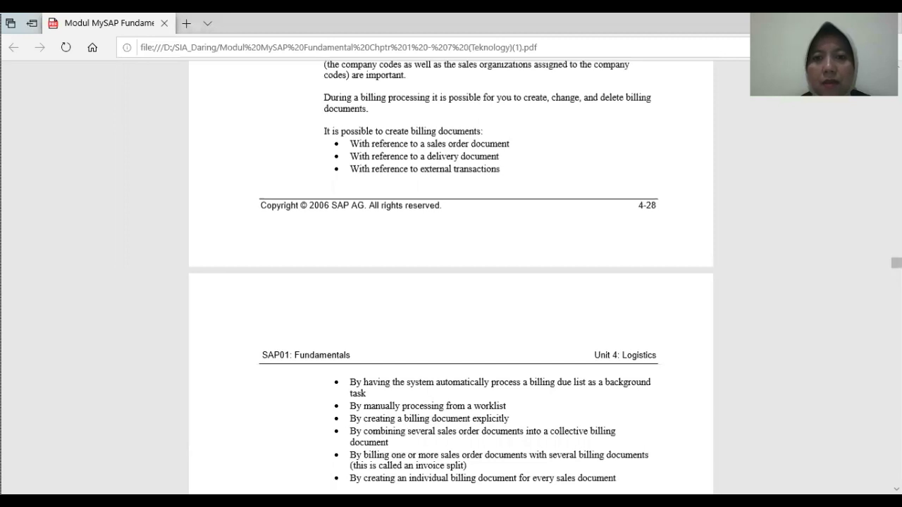
Step: Scroll the course PDF back to Solution 4-1's purchase-order steps and zoom out
{"action": "scroll", "coordinate": [278, 237], "scroll_direction": "up", "scroll_amount": 15}
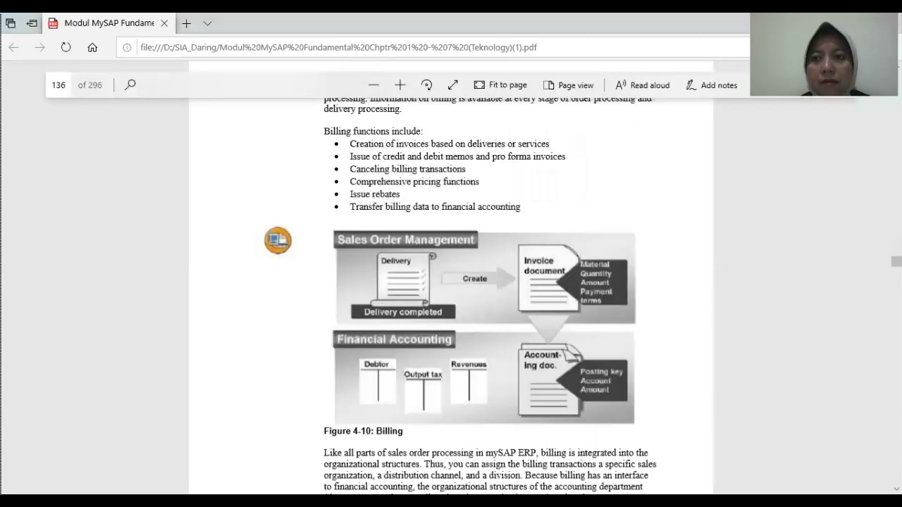
{"action": "scroll", "coordinate": [451, 282], "scroll_direction": "up", "scroll_amount": 20}
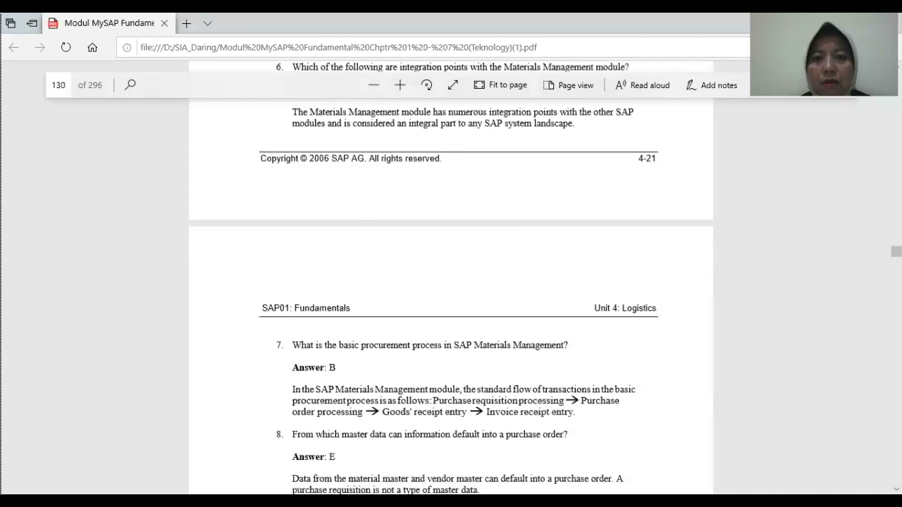
{"action": "scroll", "coordinate": [451, 282], "scroll_direction": "up", "scroll_amount": 20}
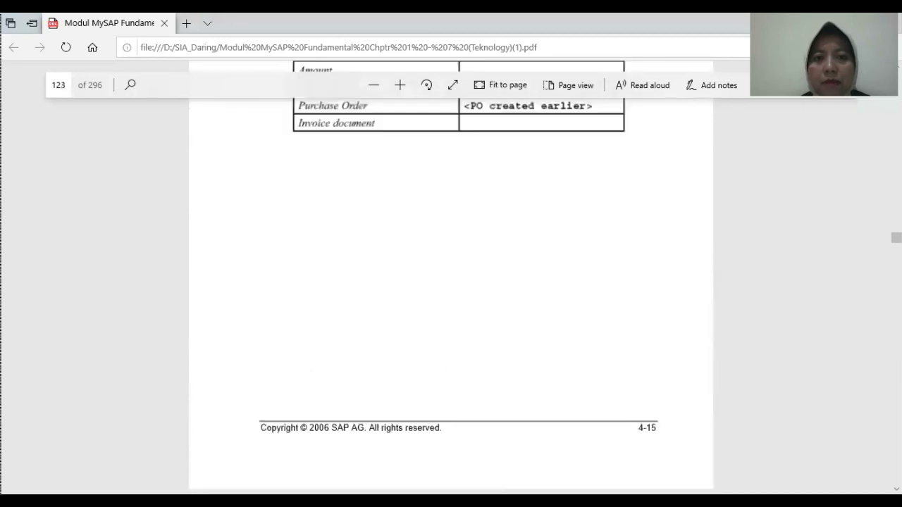
{"action": "scroll", "coordinate": [452, 282], "scroll_direction": "up", "scroll_amount": 10}
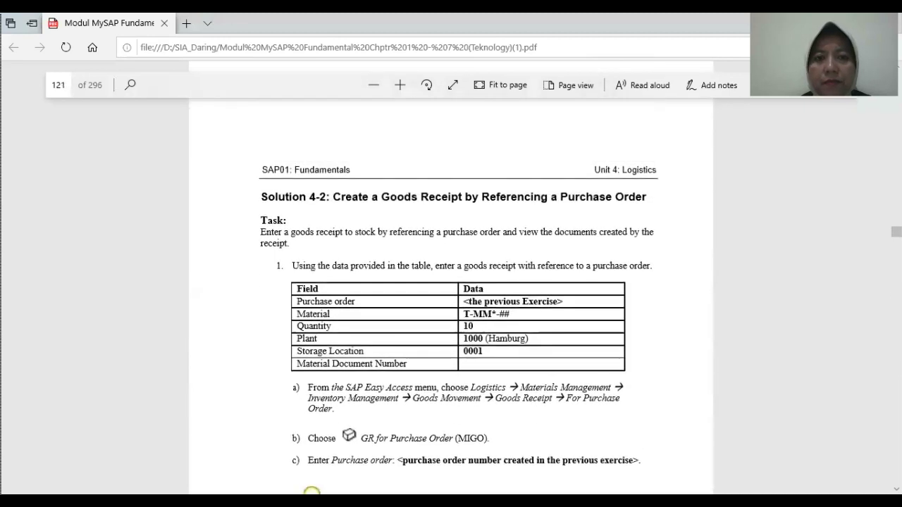
{"action": "scroll", "coordinate": [451, 282], "scroll_direction": "up", "scroll_amount": 10}
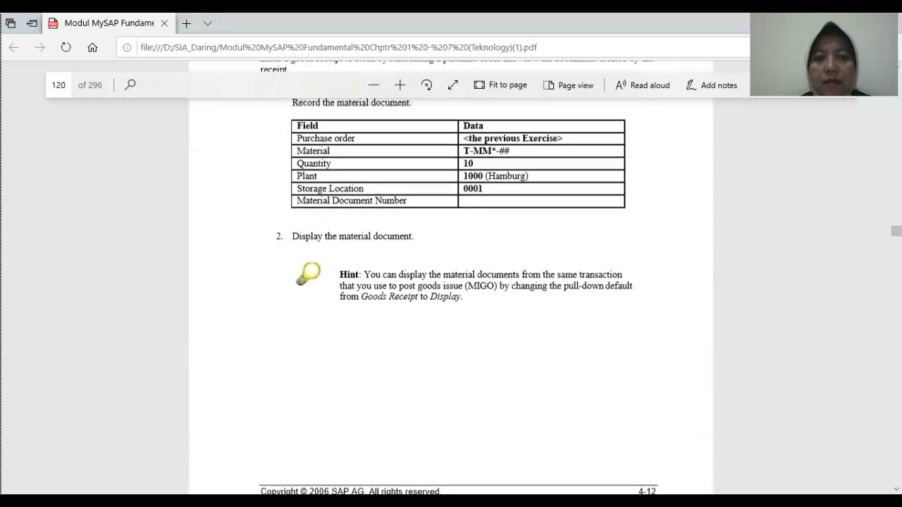
{"action": "scroll", "coordinate": [451, 282], "scroll_direction": "up", "scroll_amount": 10}
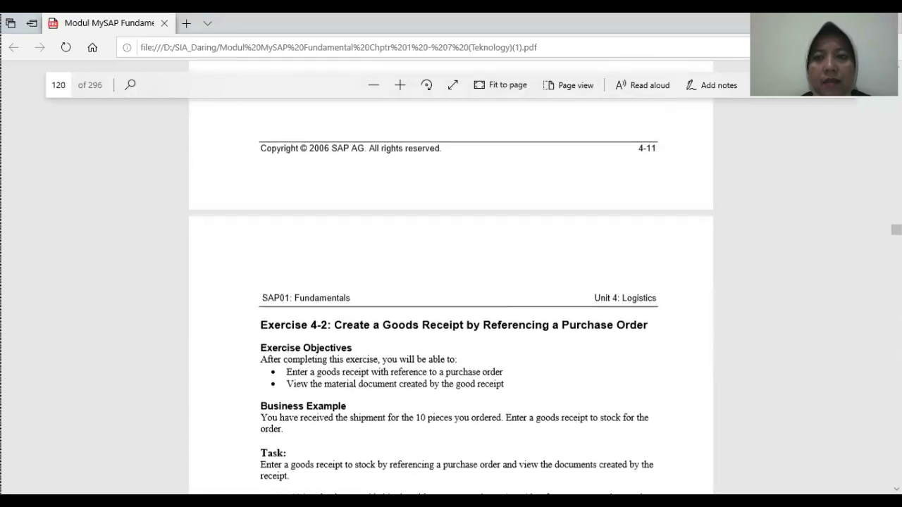
{"action": "scroll", "coordinate": [451, 282], "scroll_direction": "up", "scroll_amount": 10}
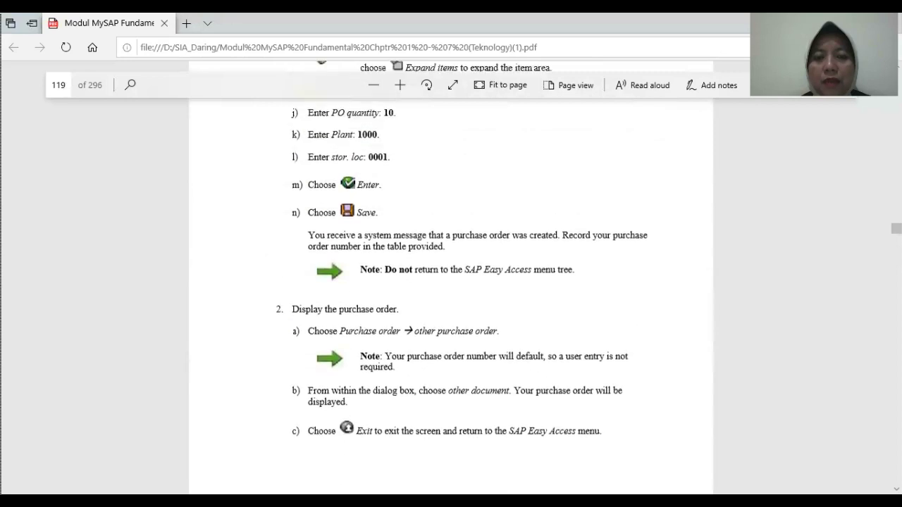
{"action": "scroll", "coordinate": [452, 282], "scroll_direction": "up", "scroll_amount": 10}
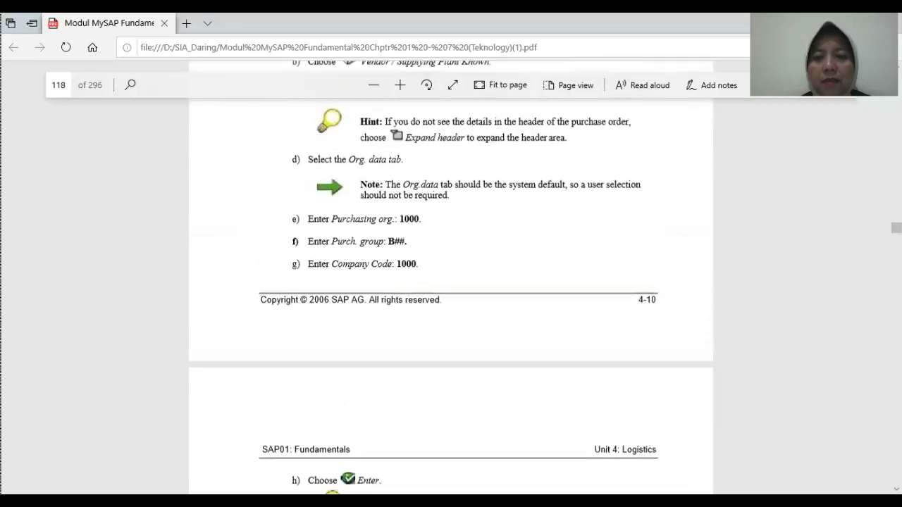
{"action": "scroll", "coordinate": [452, 282], "scroll_direction": "up", "scroll_amount": 10}
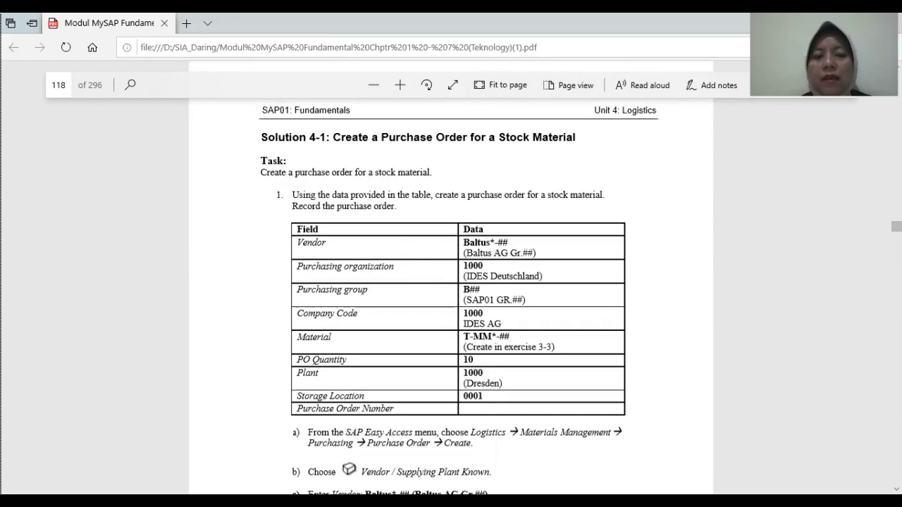
{"action": "key", "text": "ctrl+minus"}
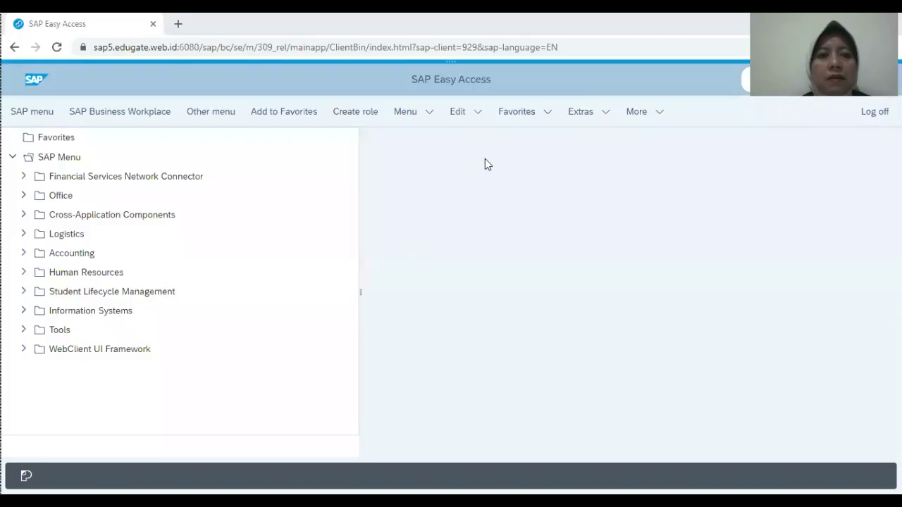
Step: Expand Logistics > Materials Management > Purchasing > Purchase Order > Create and launch ME21N
{"action": "left_click", "coordinate": [23, 234]}
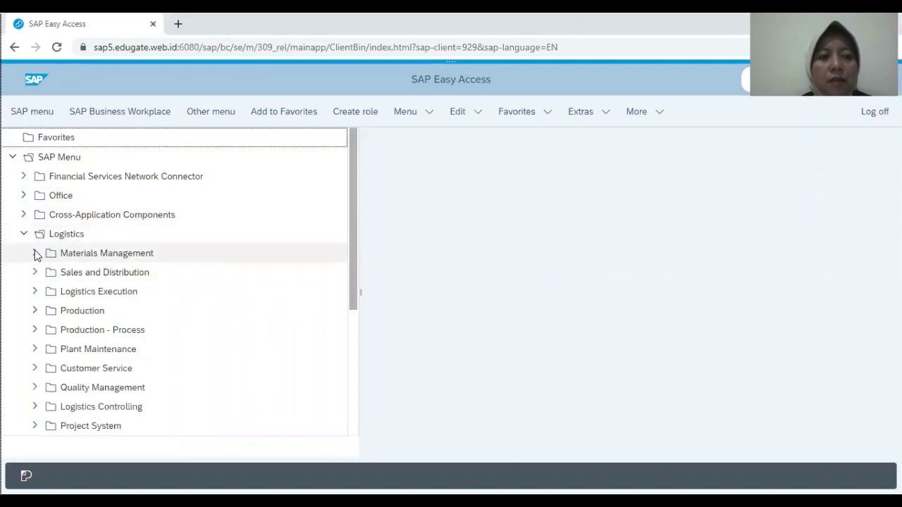
{"action": "left_click", "coordinate": [35, 253]}
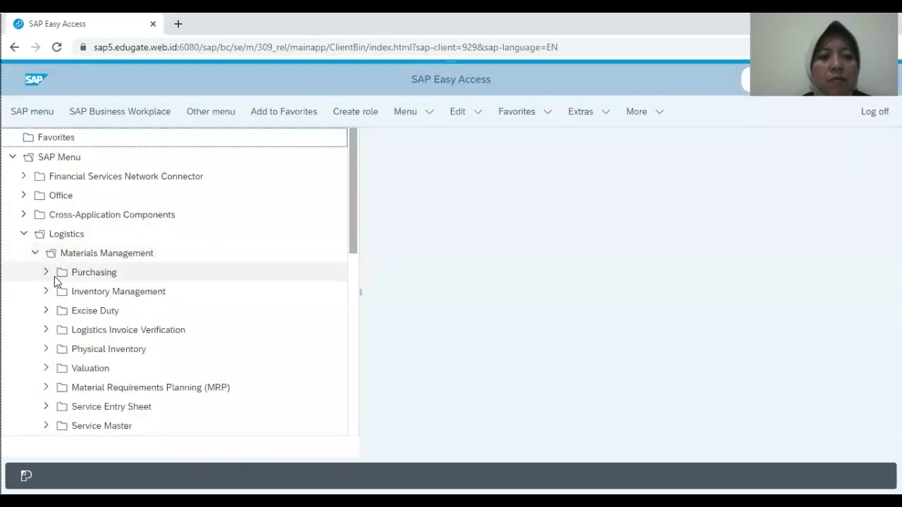
{"action": "left_click", "coordinate": [50, 279]}
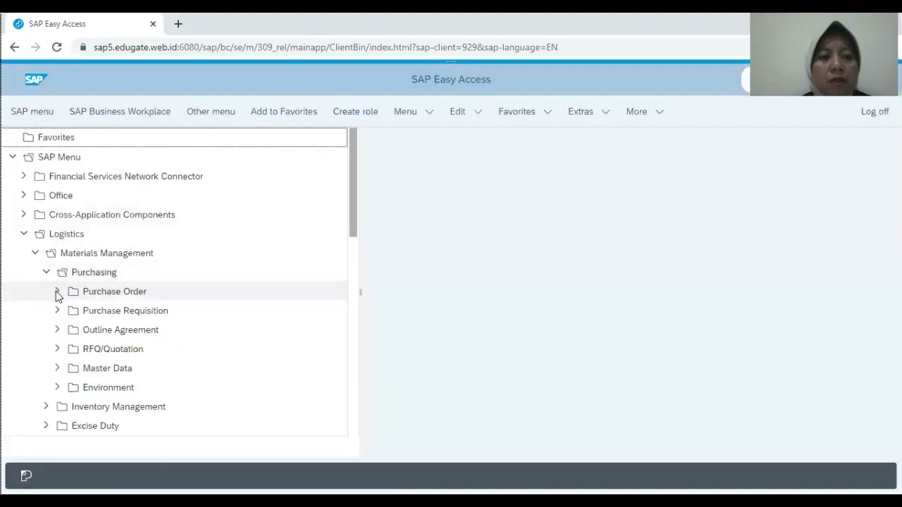
{"action": "left_click", "coordinate": [56, 291]}
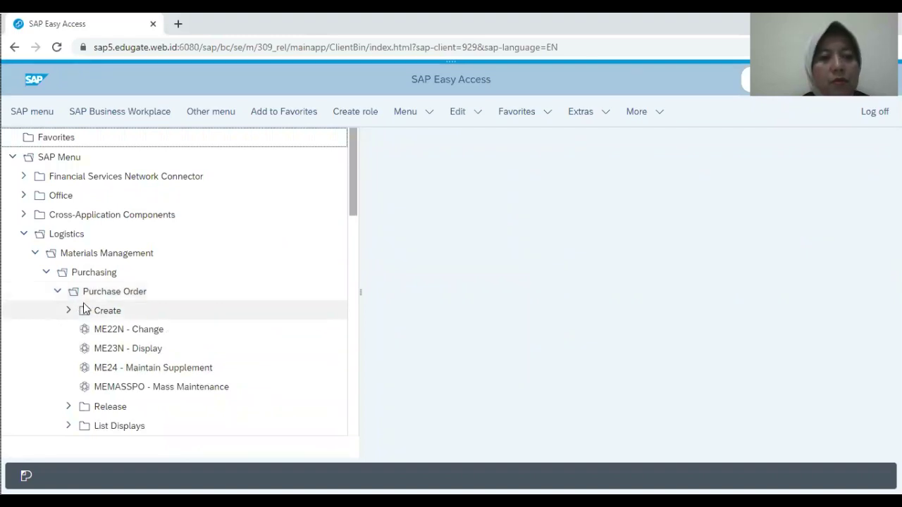
{"action": "left_click", "coordinate": [69, 311]}
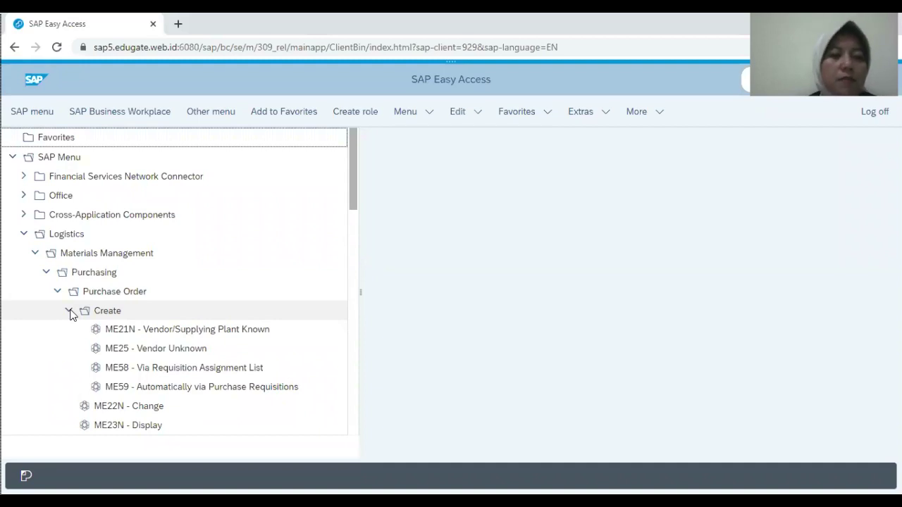
{"action": "left_click", "coordinate": [210, 331]}
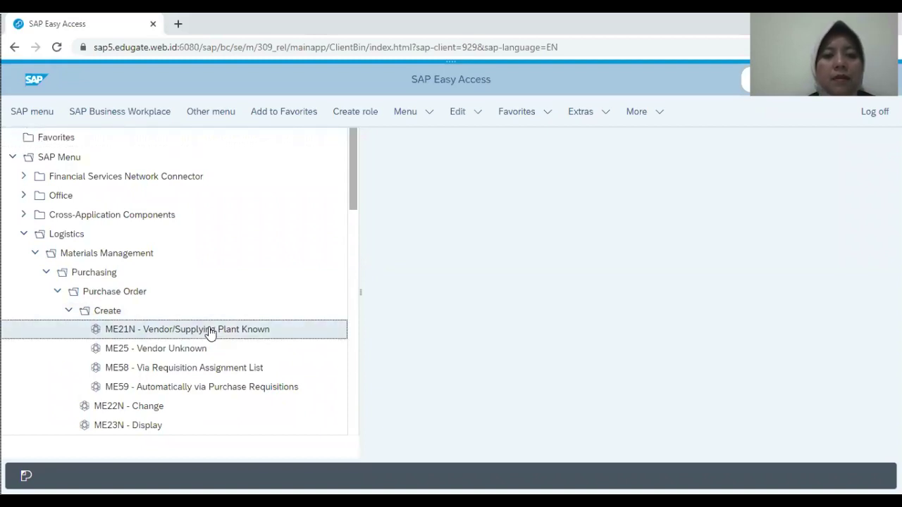
{"action": "double_click", "coordinate": [210, 331]}
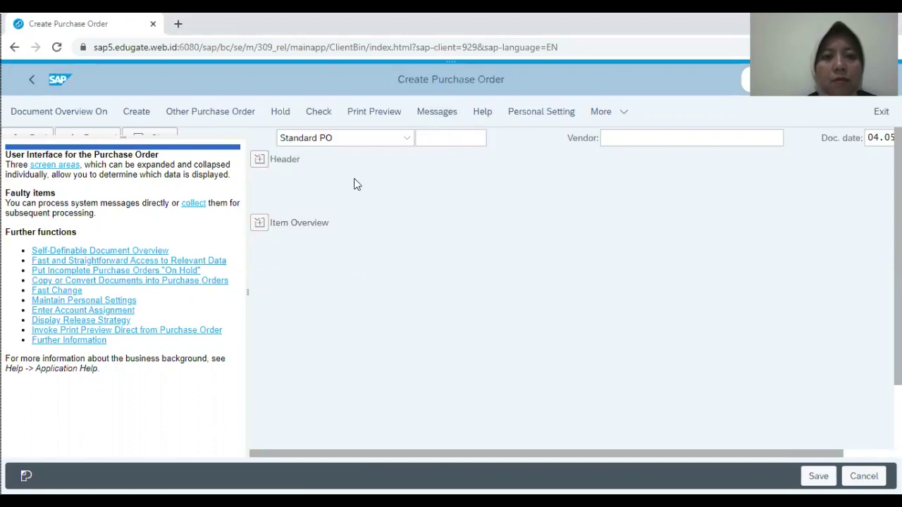
Step: Enter vendor BALTUSF-00 on the new order, inserting the missing L in the code
{"action": "left_click", "coordinate": [617, 139]}
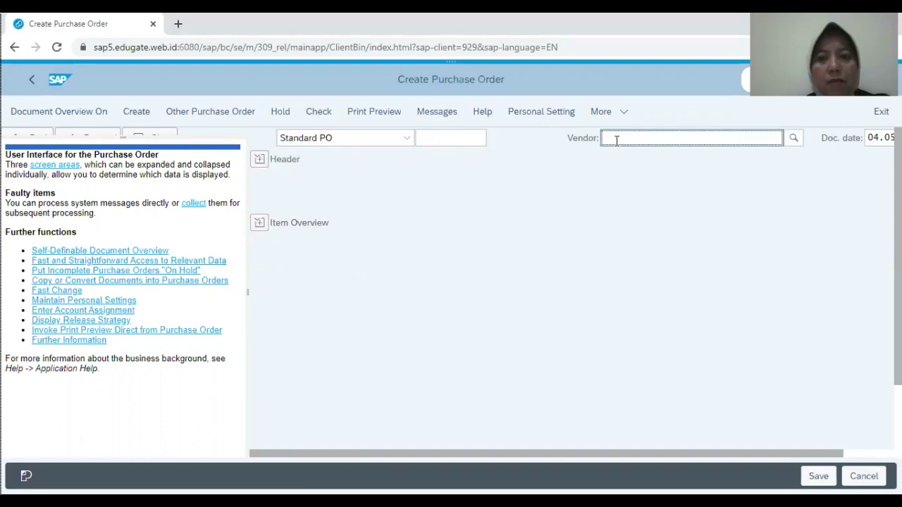
{"action": "type", "text": "BATUSF-00"}
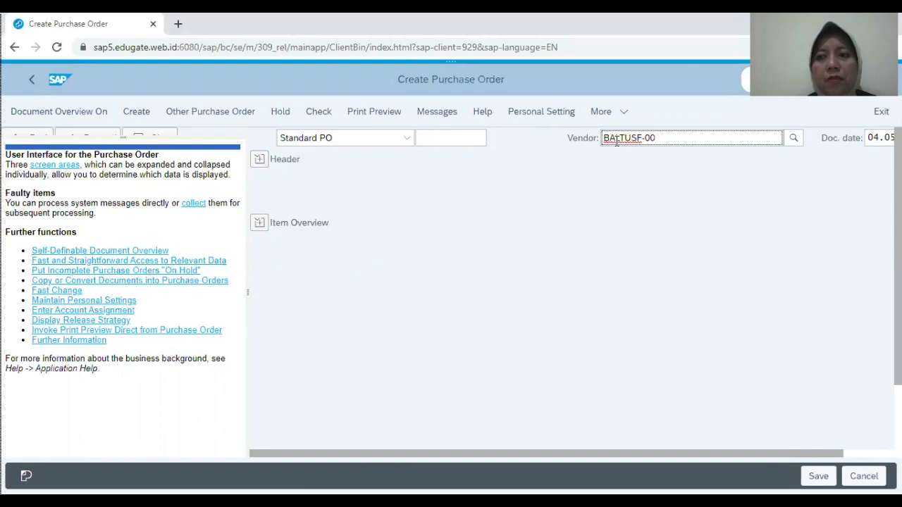
{"action": "left_click", "coordinate": [615, 138]}
{"action": "type", "text": "L"}
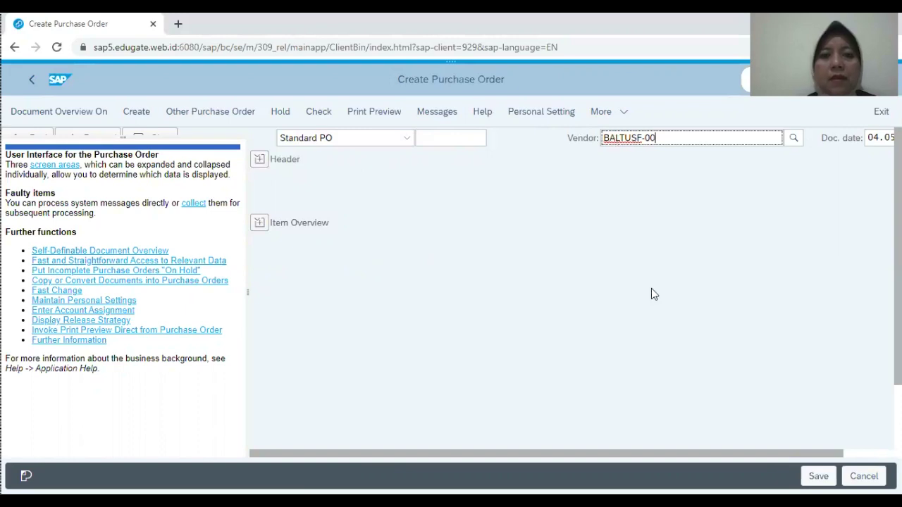
{"action": "key", "text": "End"}
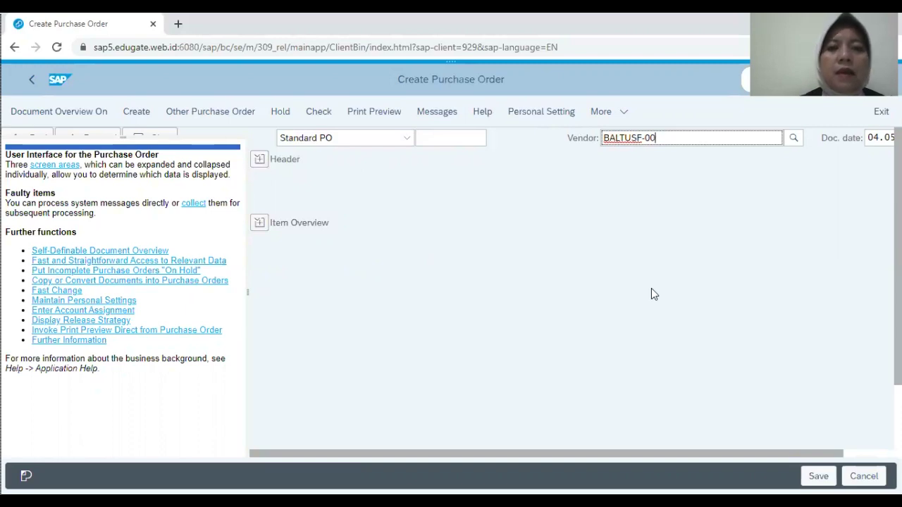
{"action": "left_click", "coordinate": [260, 161]}
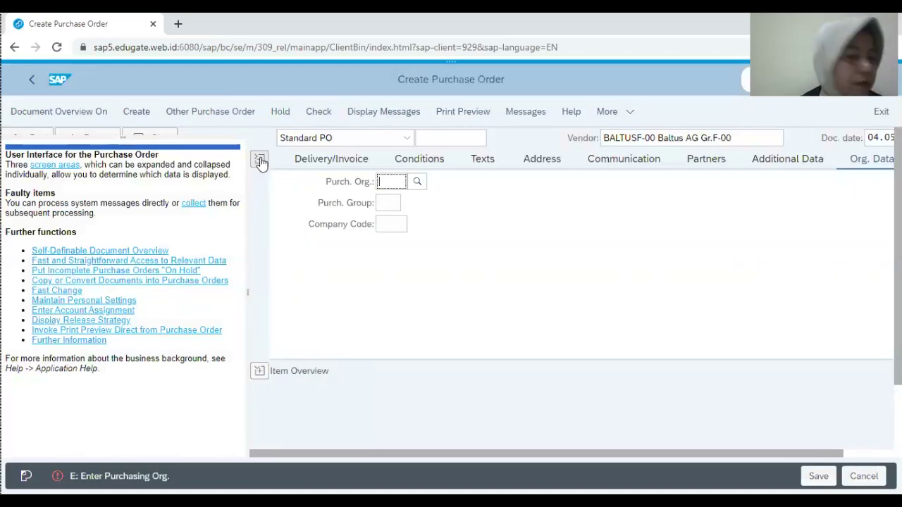
Step: Fill in purchasing org 1000, purchasing group B00 and company code 1000, then show the item list
{"action": "type", "text": "1000"}
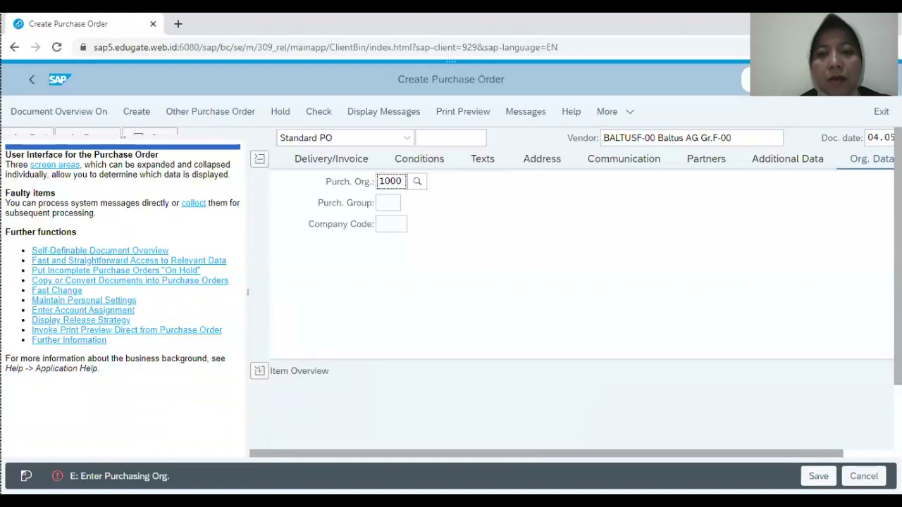
{"action": "left_click", "coordinate": [390, 203]}
{"action": "type", "text": "b01"}
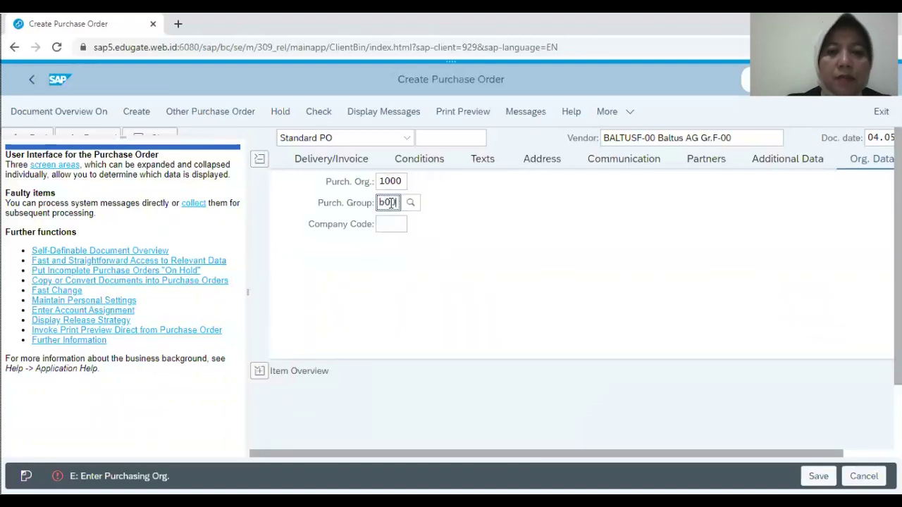
{"action": "left_click", "coordinate": [388, 224]}
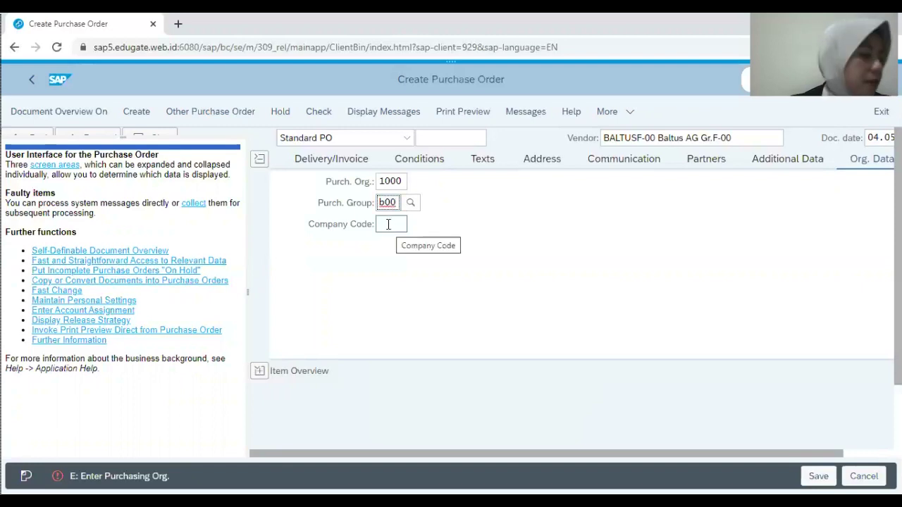
{"action": "left_click", "coordinate": [389, 224]}
{"action": "type", "text": "1000"}
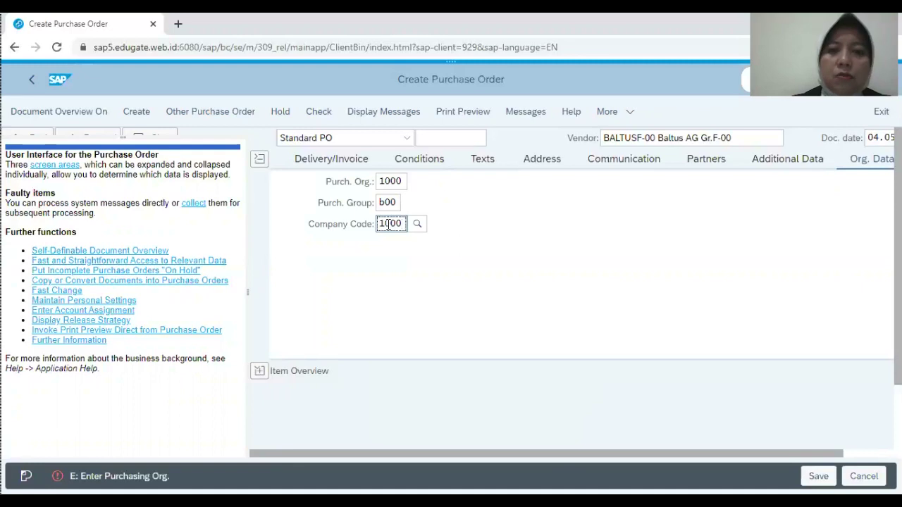
{"action": "key", "text": "Return"}
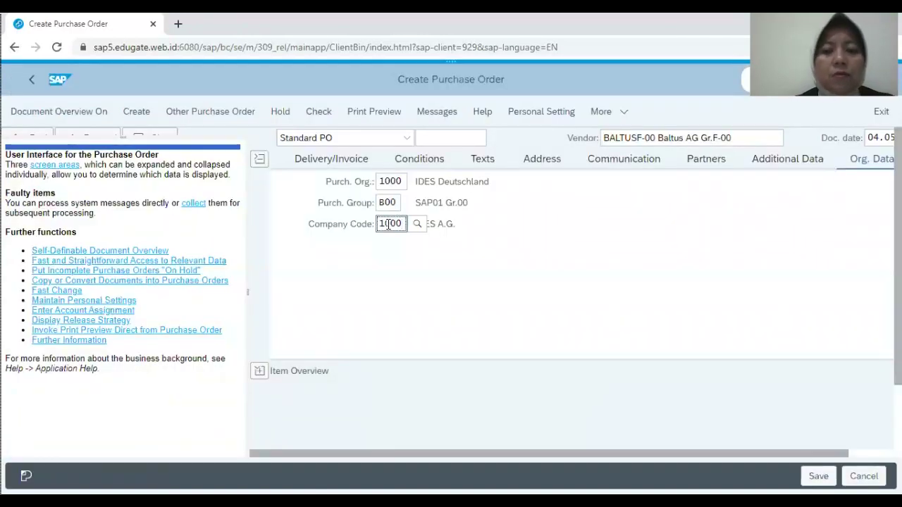
{"action": "left_click", "coordinate": [262, 380]}
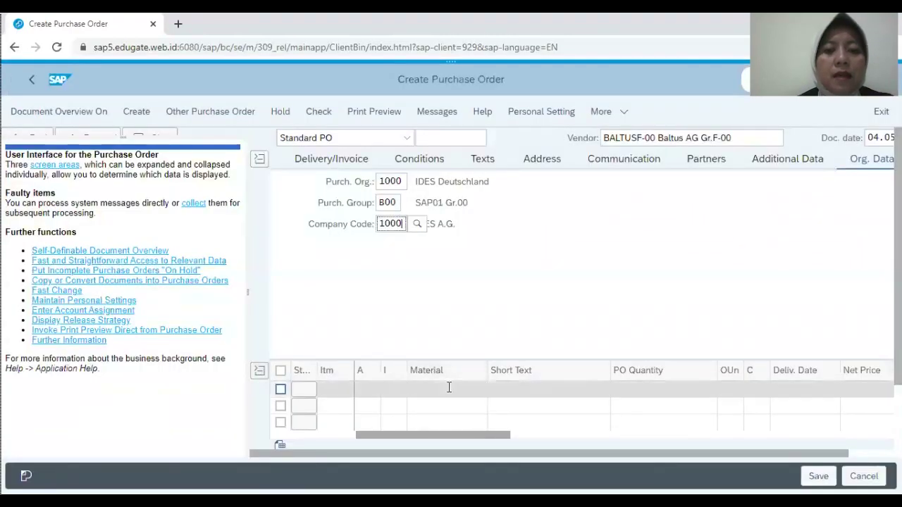
{"action": "left_click", "coordinate": [449, 388]}
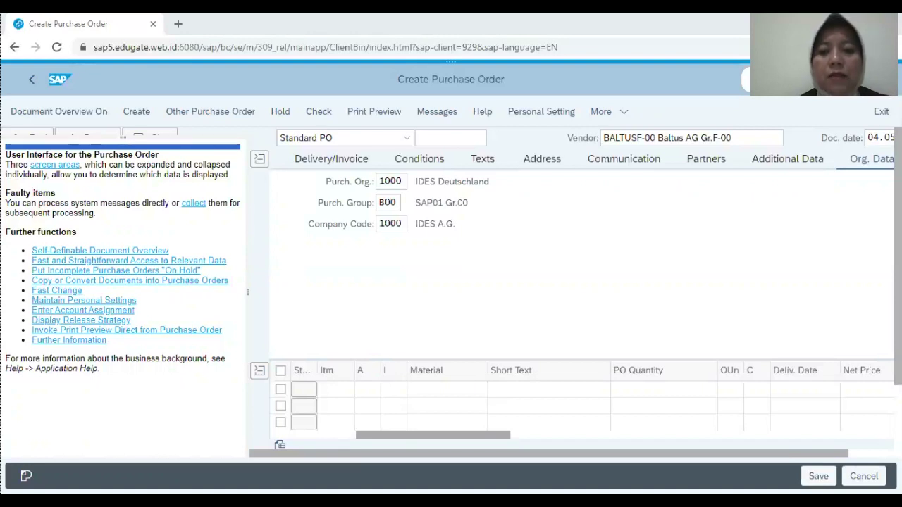
Step: Enter material T-MMF-00 with order quantity 10 as the first item
{"action": "type", "text": "T-MMF-00"}
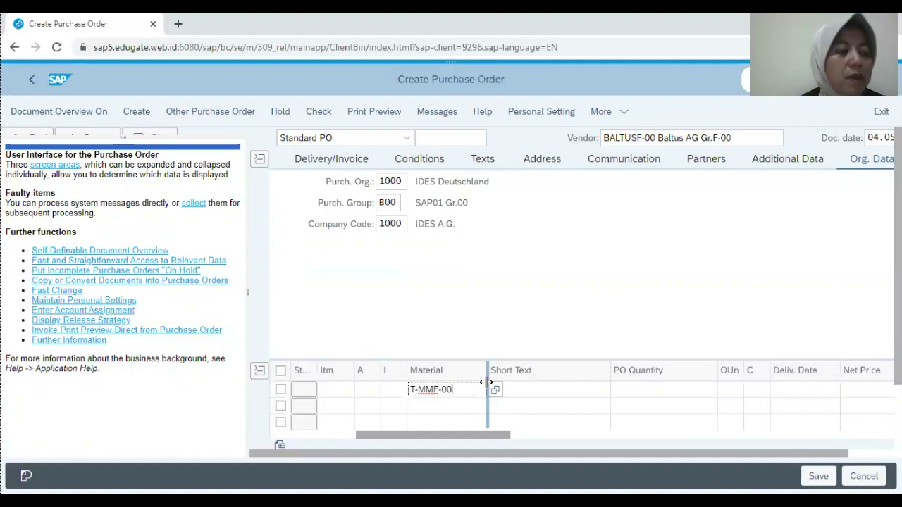
{"action": "left_click", "coordinate": [647, 387]}
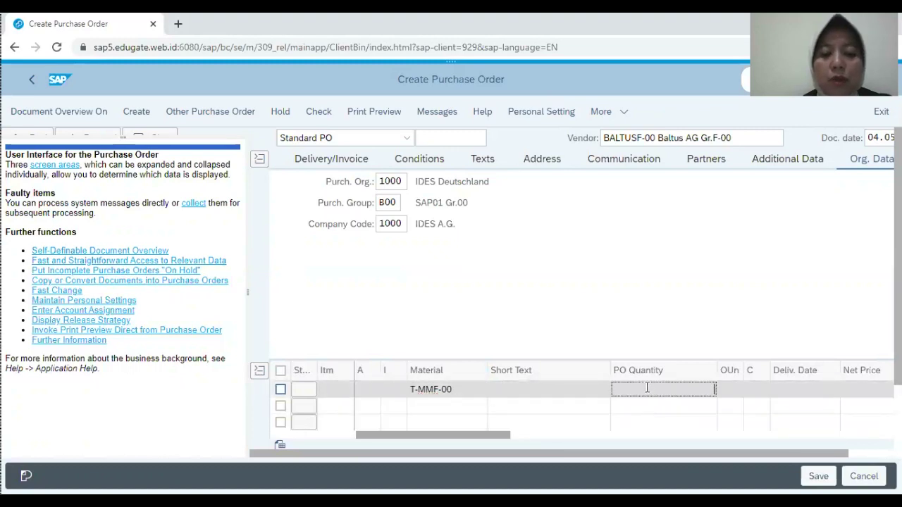
{"action": "type", "text": "10"}
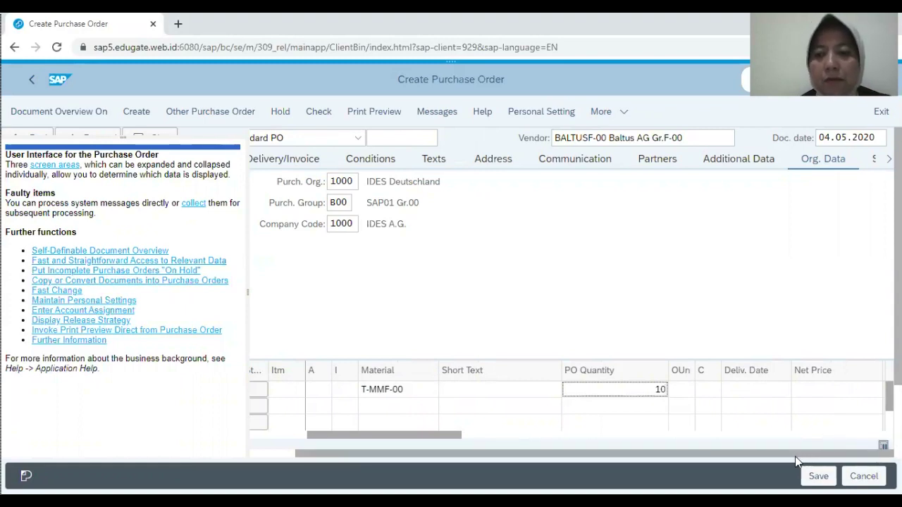
{"action": "left_click_drag", "start_coordinate": [791, 453], "coordinate": [687, 462]}
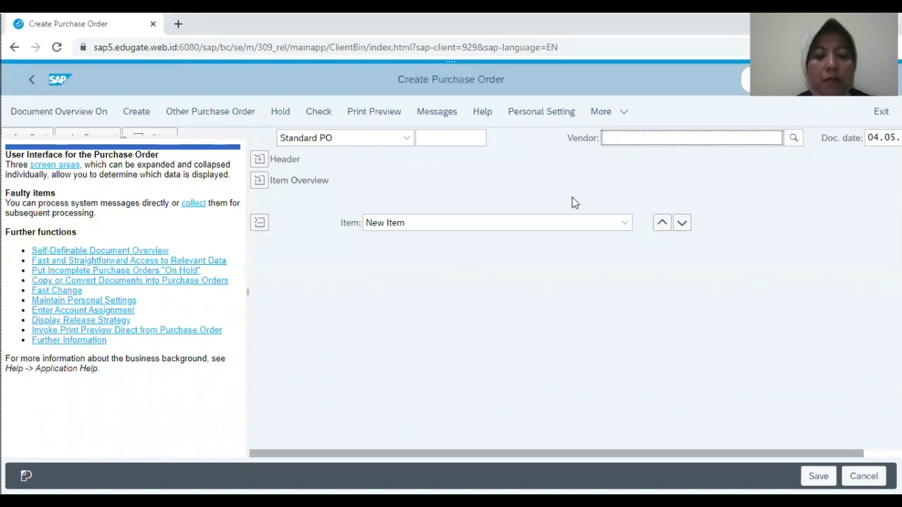
Step: Re-enter vendor BALTUSF-00 with purchasing org 1000, group B00 and company code 1000
{"action": "type", "text": "BALTUSF-00"}
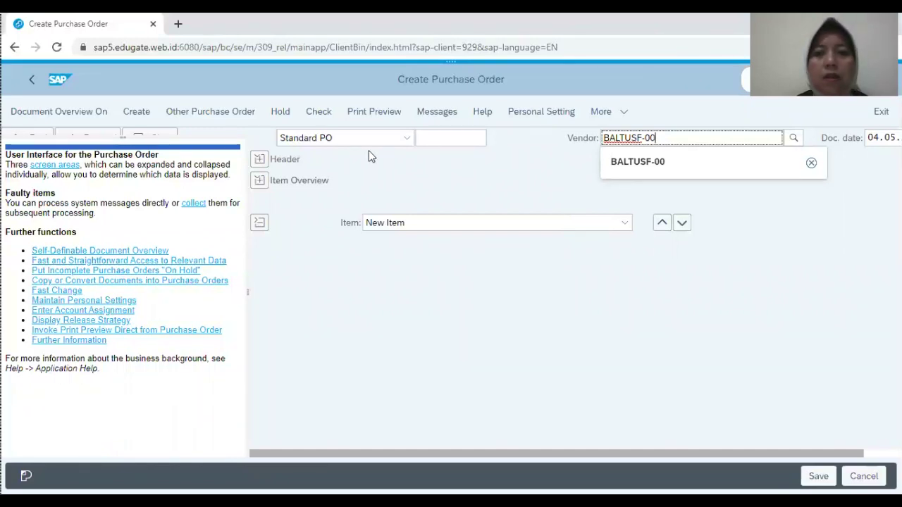
{"action": "left_click", "coordinate": [258, 161]}
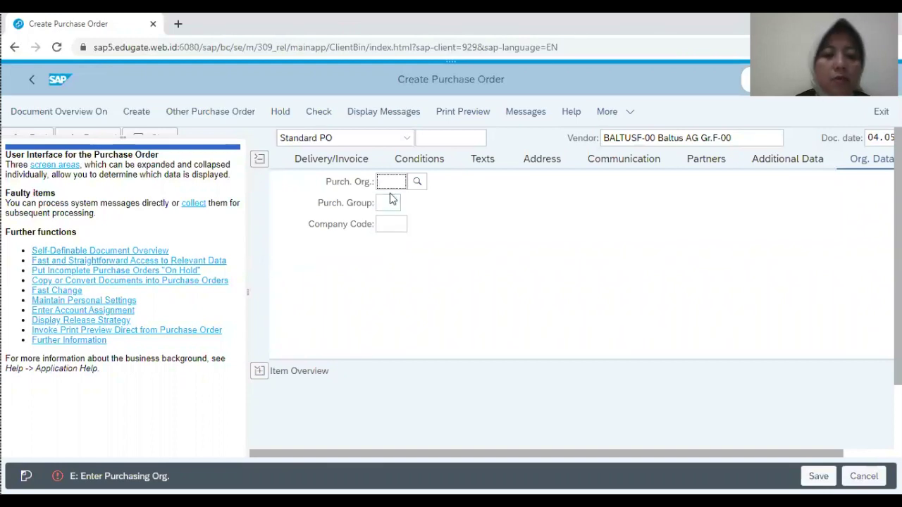
{"action": "type", "text": "1000"}
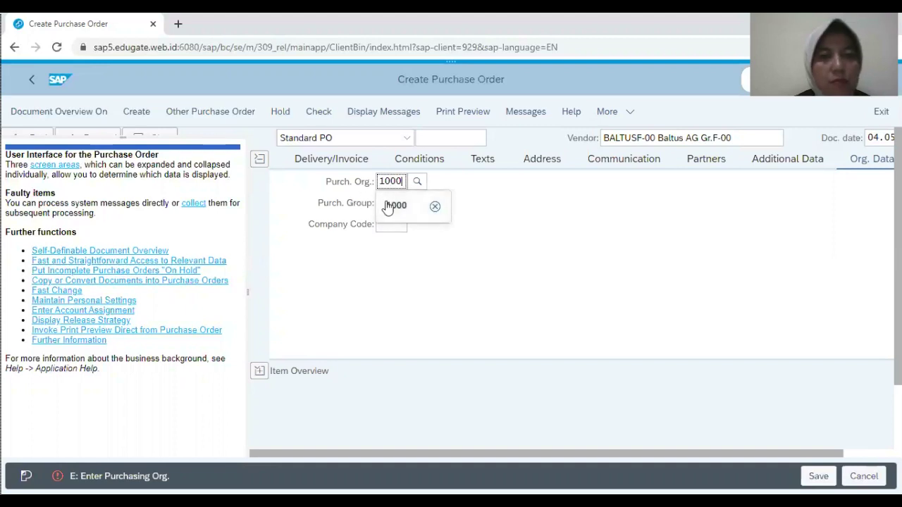
{"action": "left_click", "coordinate": [464, 274]}
{"action": "left_click_drag", "start_coordinate": [451, 267], "coordinate": [389, 210]}
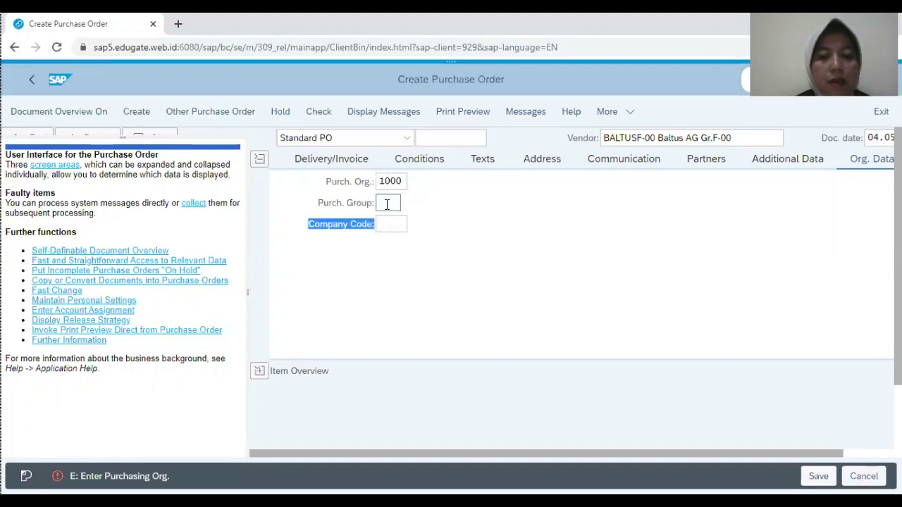
{"action": "left_click", "coordinate": [389, 204]}
{"action": "type", "text": "b00"}
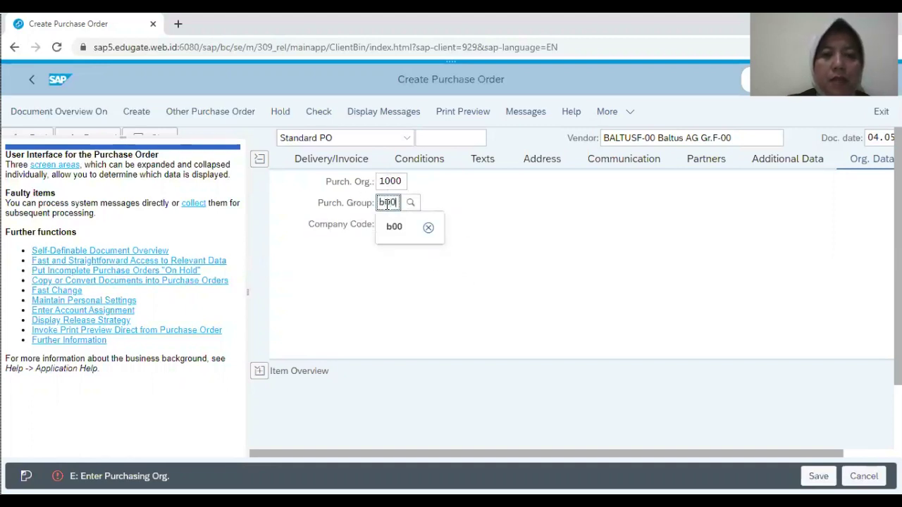
{"action": "left_click", "coordinate": [380, 287]}
{"action": "left_click", "coordinate": [386, 225]}
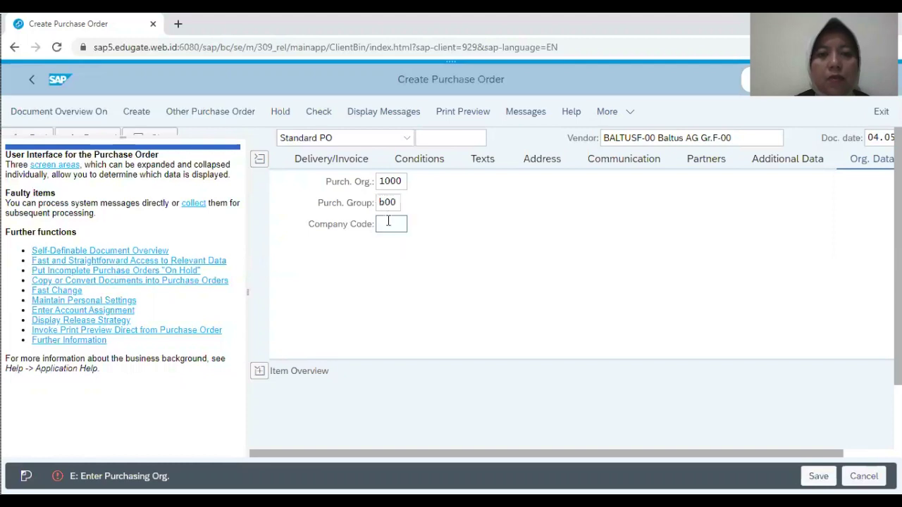
{"action": "type", "text": "1"}
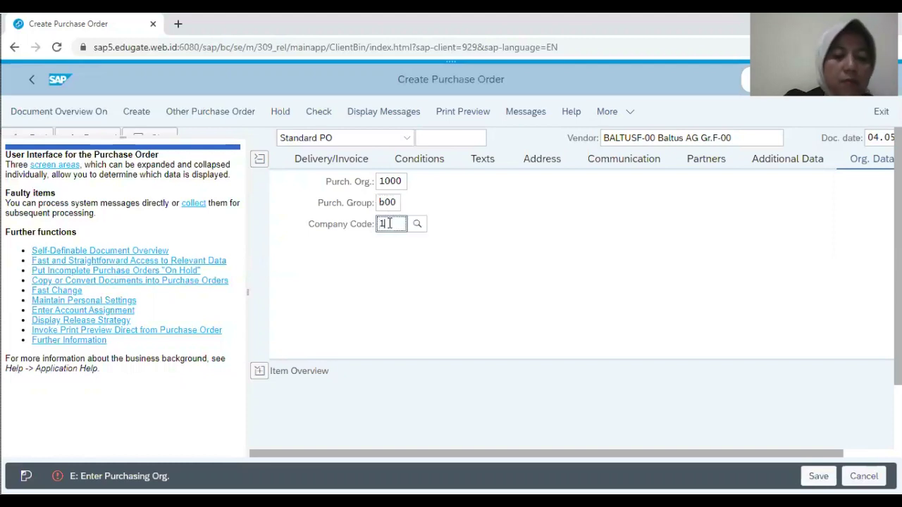
{"action": "type", "text": "000"}
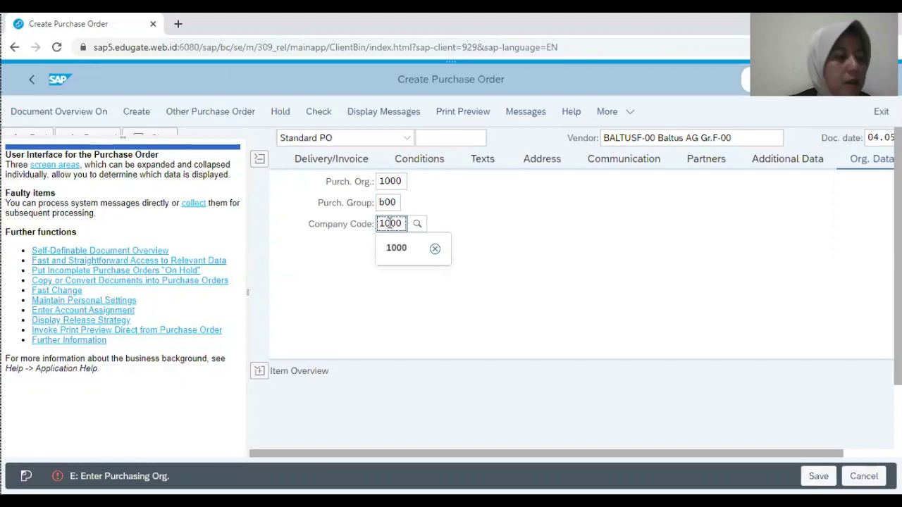
{"action": "key", "text": "Return"}
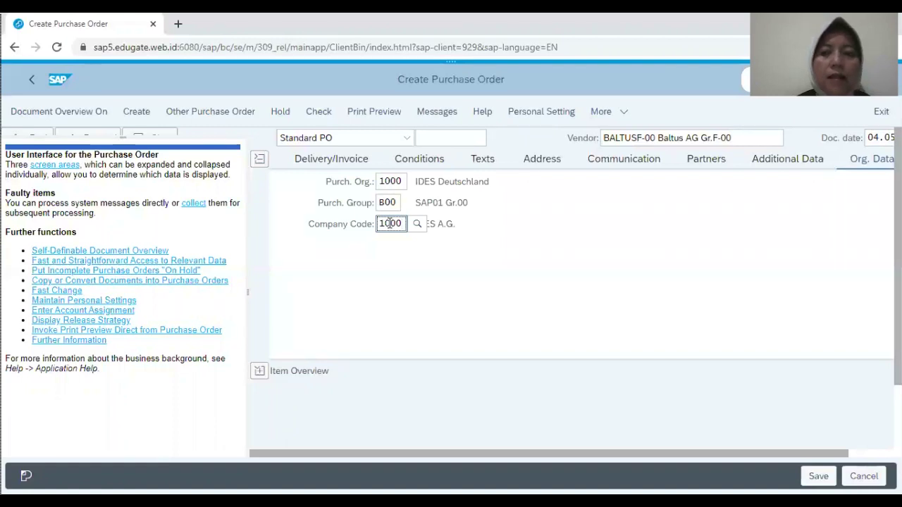
Step: Enter material T-MMF-00 and PO quantity 10 in the first item row
{"action": "left_click", "coordinate": [260, 373]}
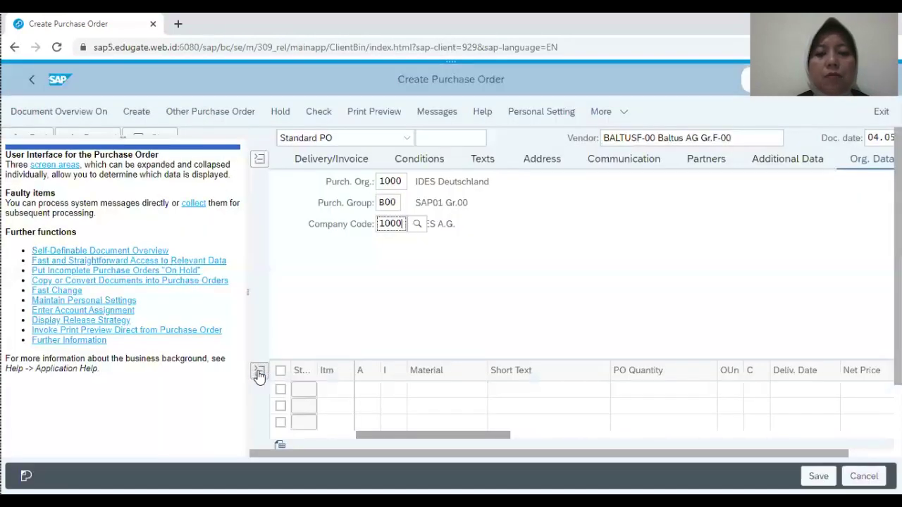
{"action": "left_click", "coordinate": [464, 390]}
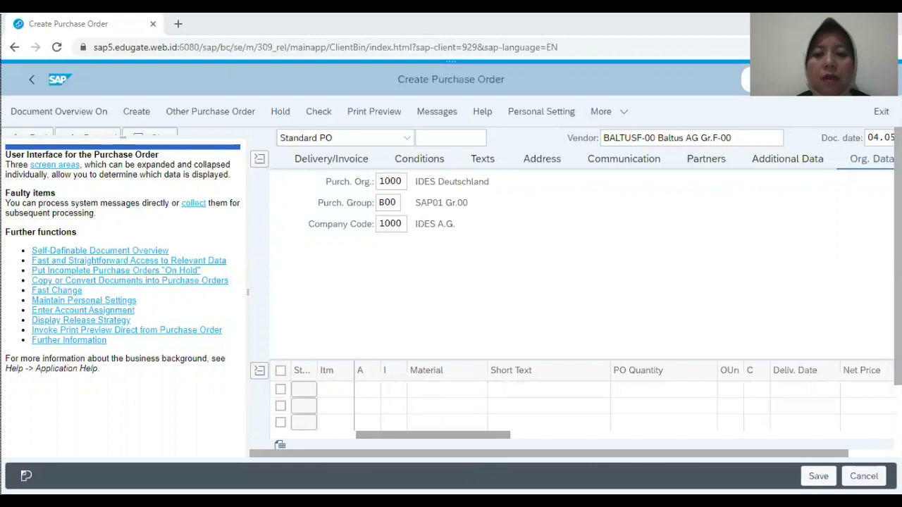
{"action": "left_click", "coordinate": [447, 390]}
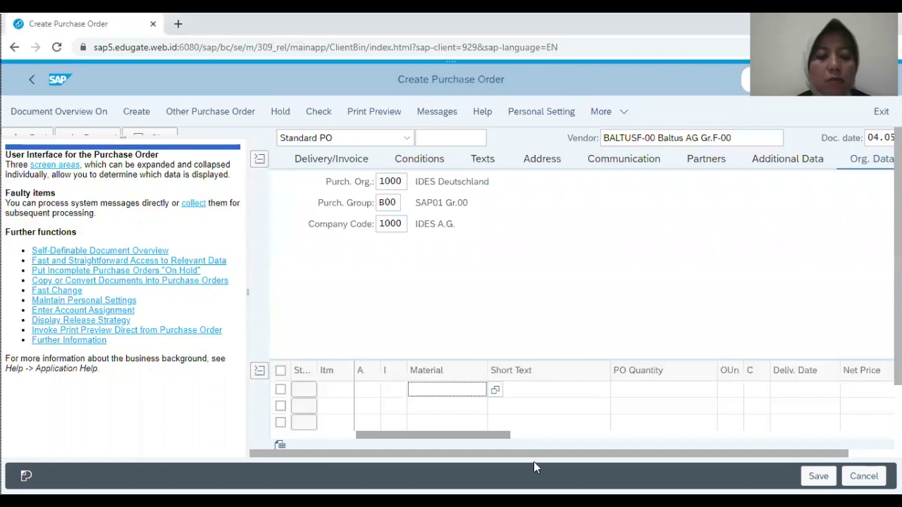
{"action": "type", "text": "T-MMF-00"}
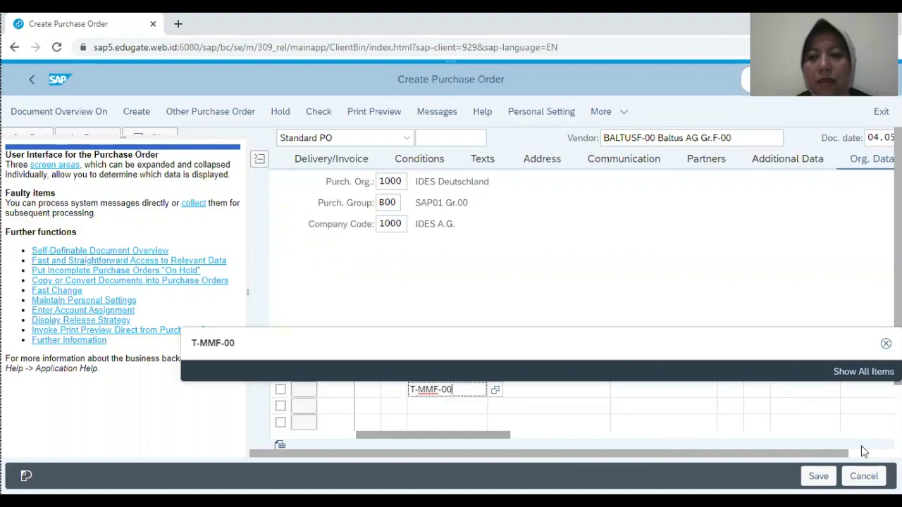
{"action": "left_click_drag", "start_coordinate": [810, 457], "coordinate": [855, 457]}
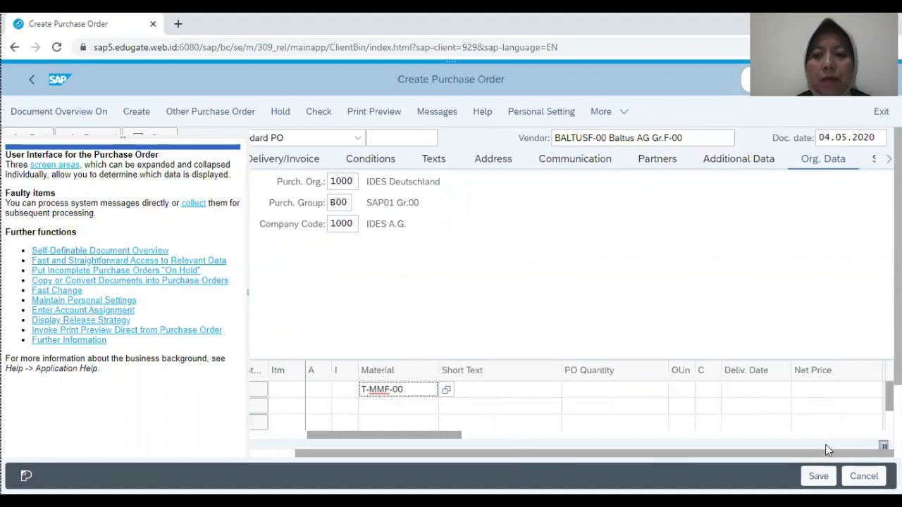
{"action": "left_click", "coordinate": [636, 393]}
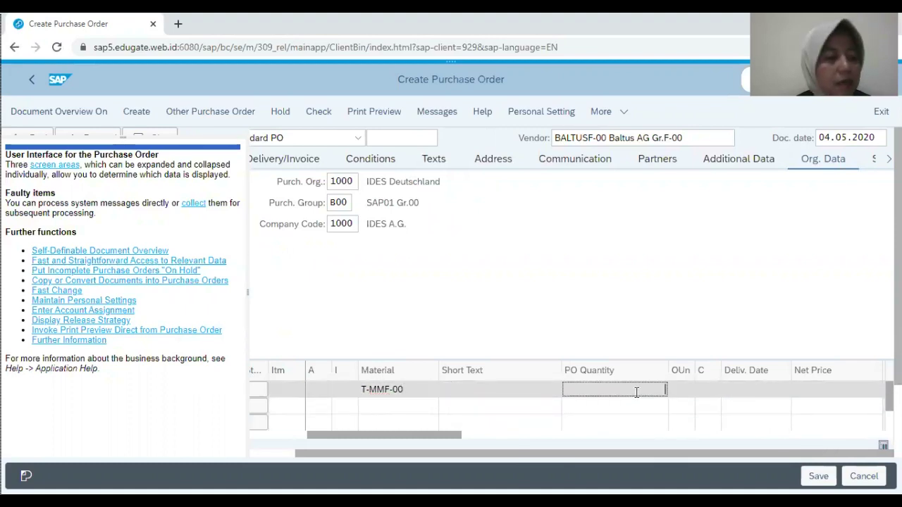
{"action": "type", "text": "10"}
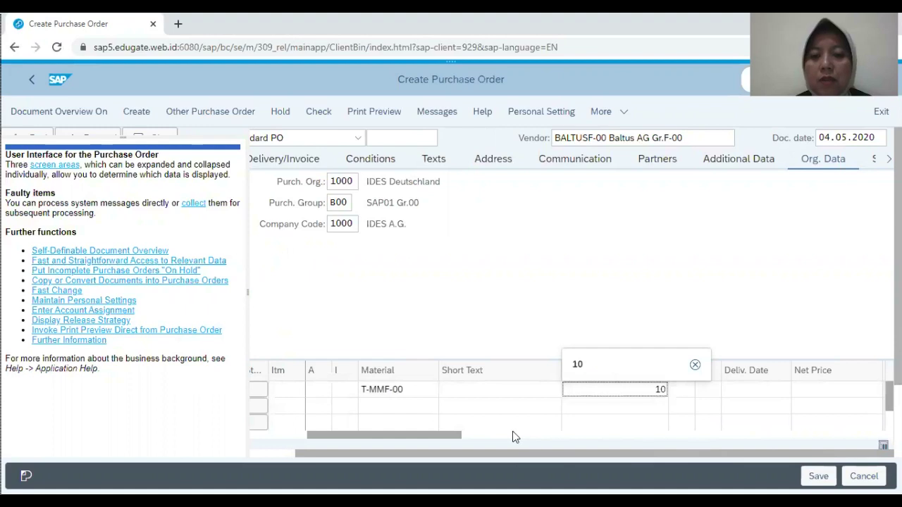
{"action": "left_click_drag", "start_coordinate": [451, 436], "coordinate": [582, 439]}
Step: Give the first item plant 1000, storage location 0001 and a net price of 125
{"action": "left_click", "coordinate": [597, 387]}
{"action": "type", "text": "1000"}
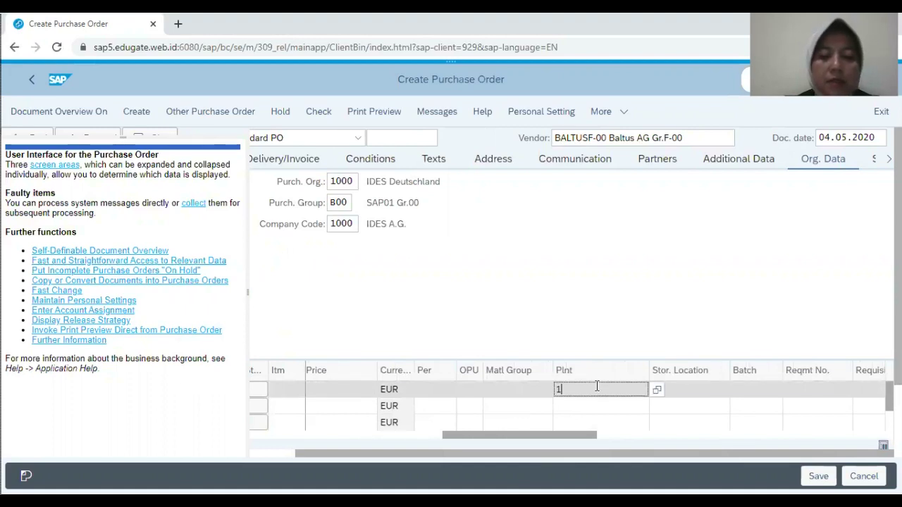
{"action": "left_click", "coordinate": [602, 422]}
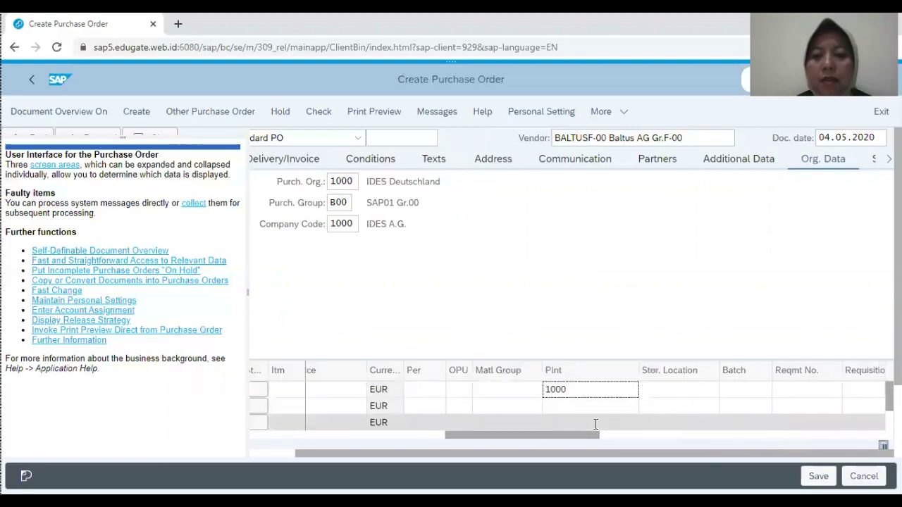
{"action": "left_click", "coordinate": [671, 394]}
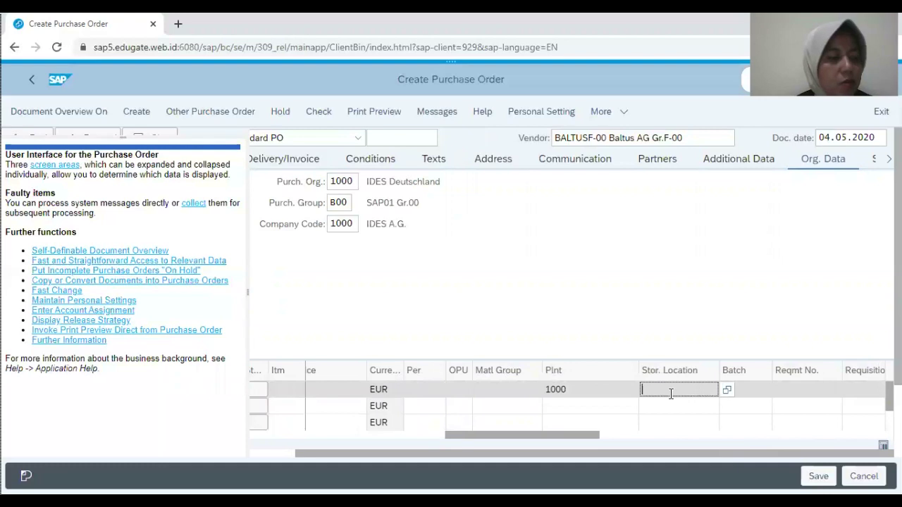
{"action": "type", "text": "0001"}
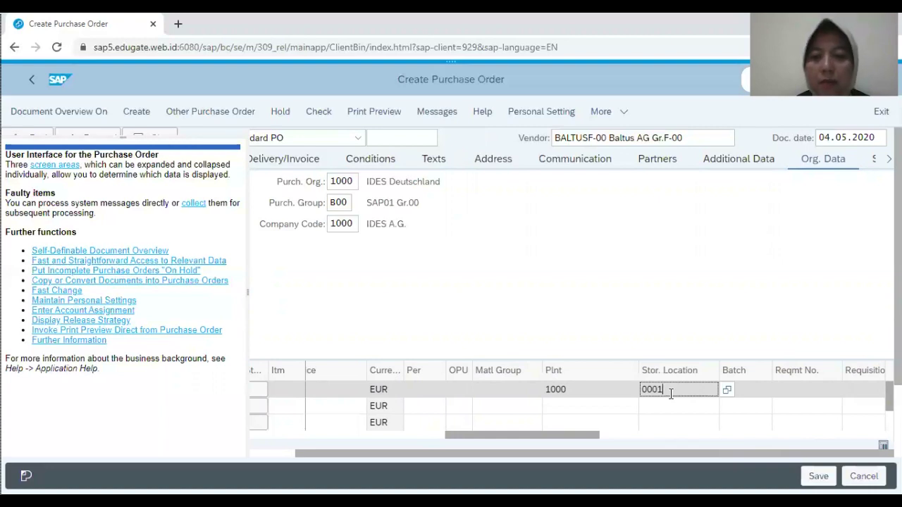
{"action": "left_click", "coordinate": [556, 428]}
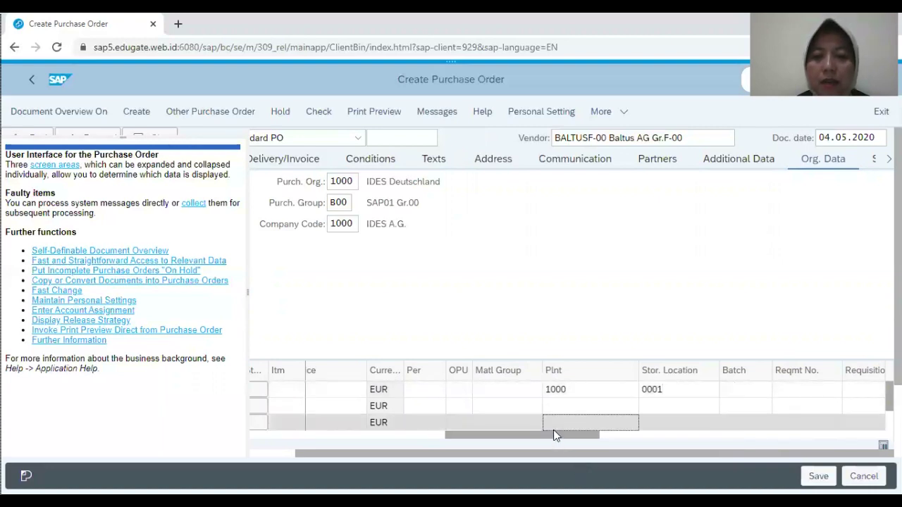
{"action": "left_click_drag", "start_coordinate": [567, 435], "coordinate": [491, 439]}
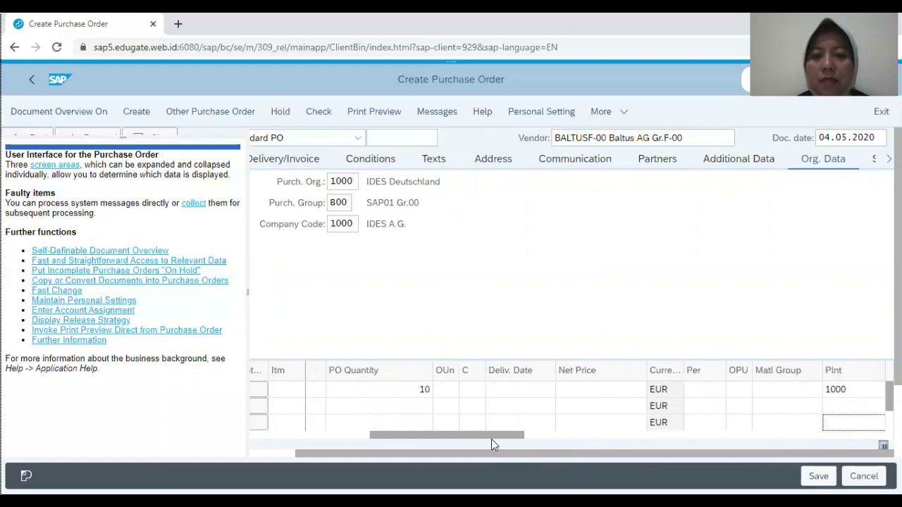
{"action": "left_click", "coordinate": [568, 391]}
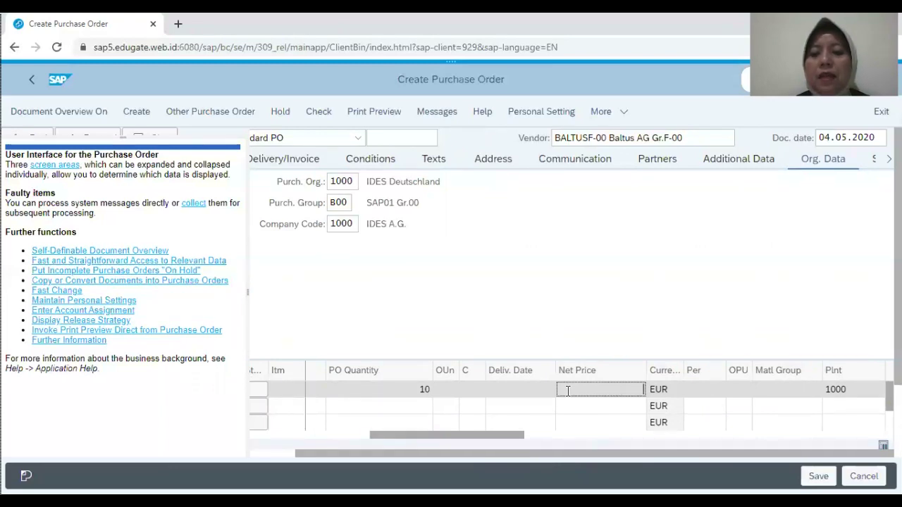
{"action": "type", "text": "125"}
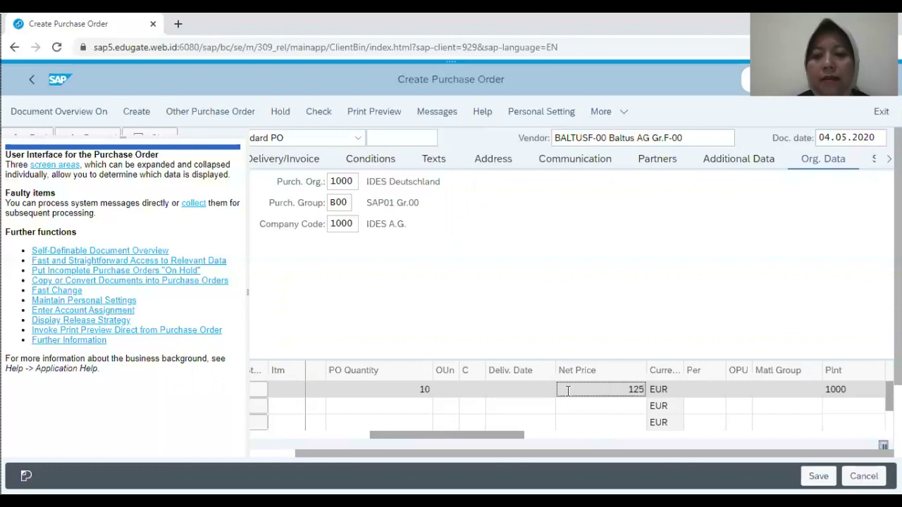
Step: Validate the 10 PC T-MMF-00 item at 125,00 EUR, review its pricing conditions, and save the PO
{"action": "key", "text": "Return"}
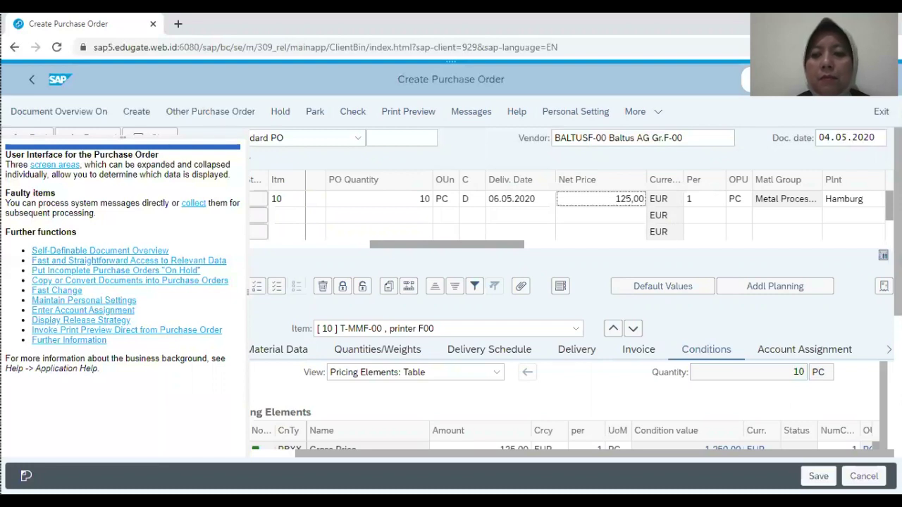
{"action": "scroll", "coordinate": [563, 296], "scroll_direction": "down", "scroll_amount": 3}
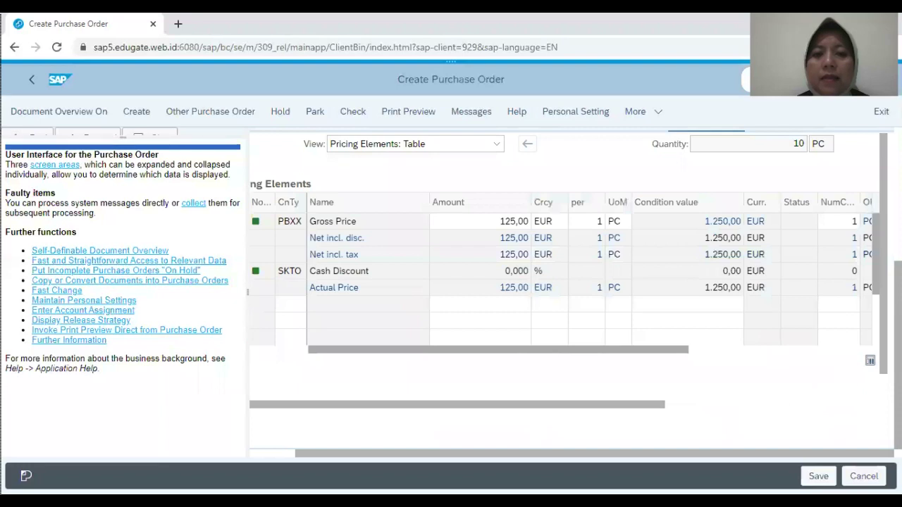
{"action": "left_click", "coordinate": [680, 271]}
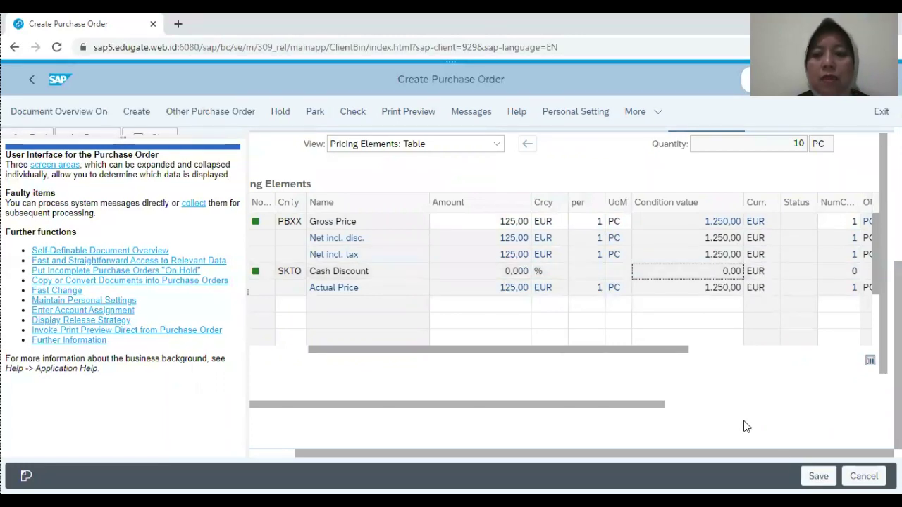
{"action": "left_click", "coordinate": [821, 476]}
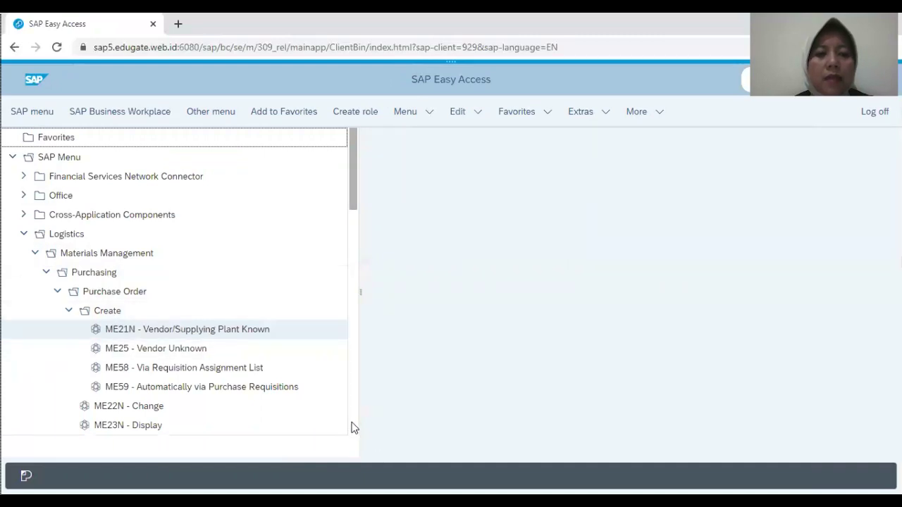
Step: Launch ME2M By Material from Purchase Order > List Displays in the SAP Menu
{"action": "scroll", "coordinate": [353, 428], "scroll_direction": "down", "scroll_amount": 5}
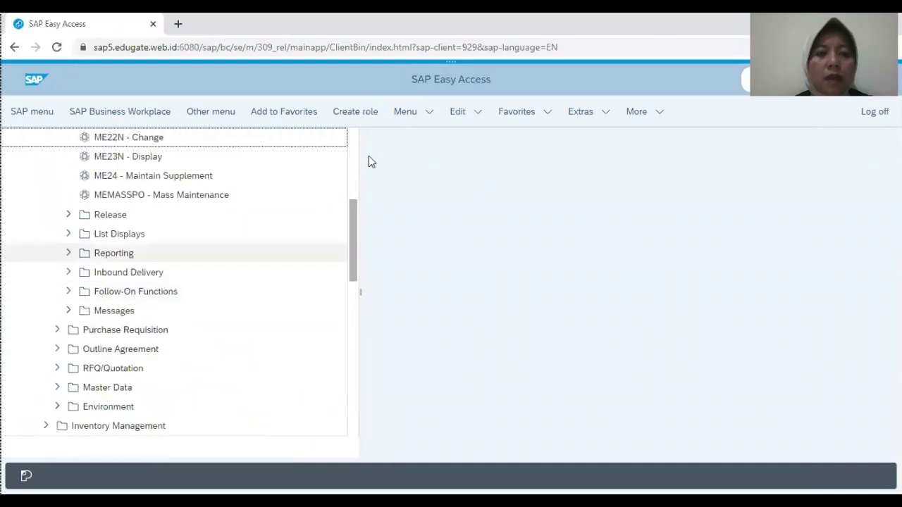
{"action": "left_click", "coordinate": [69, 234]}
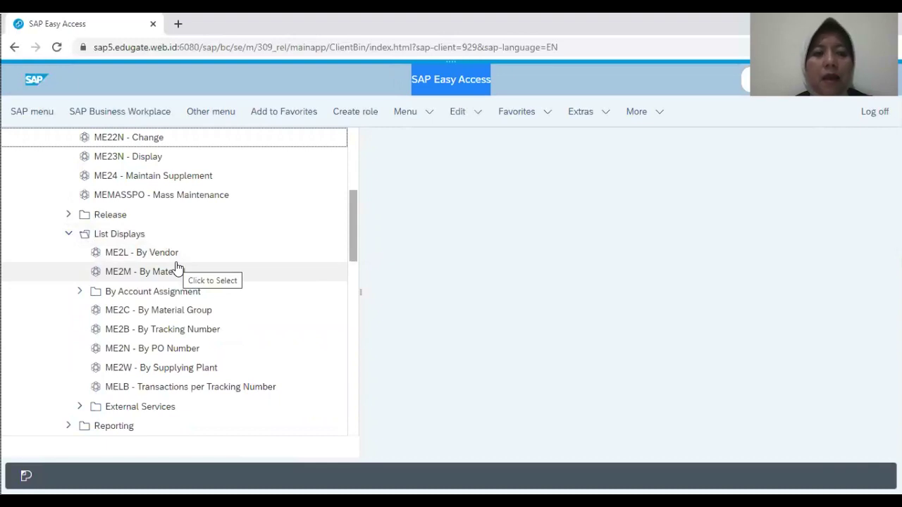
{"action": "left_click", "coordinate": [170, 275]}
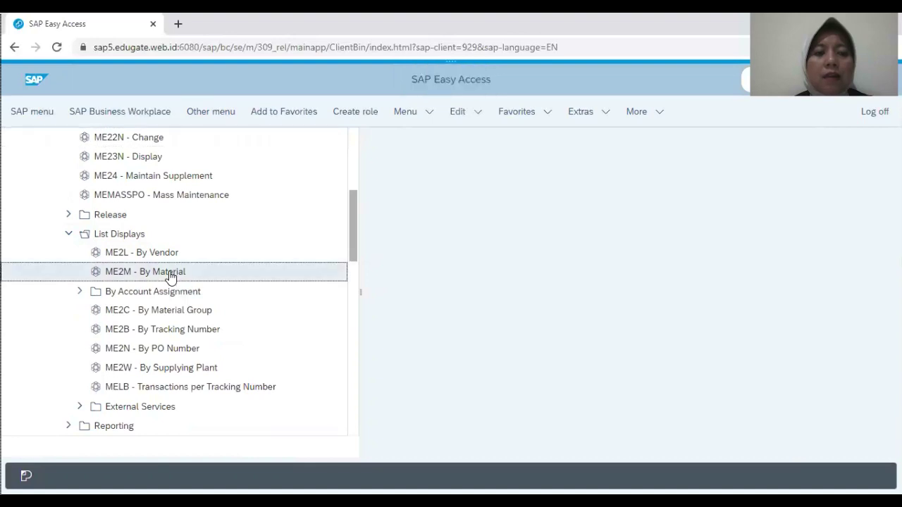
{"action": "double_click", "coordinate": [170, 275]}
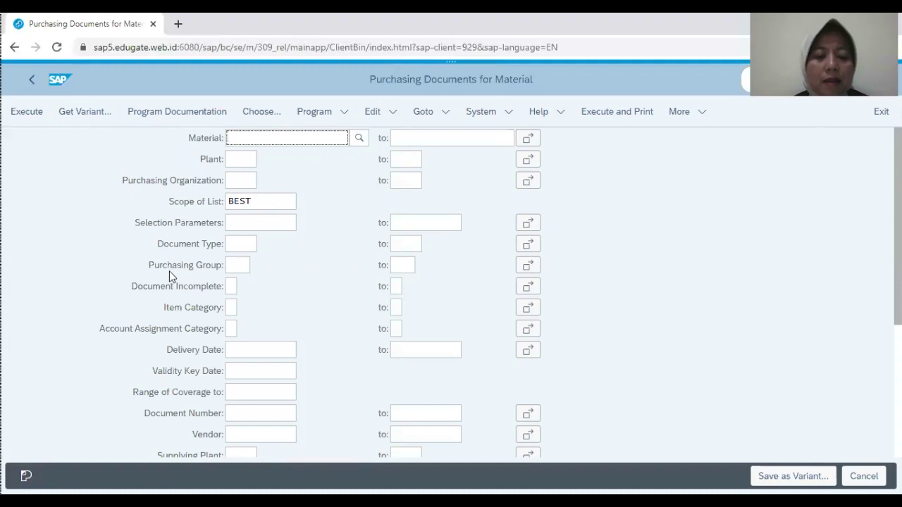
Step: Run the purchasing documents report for material T-MMF-00
{"action": "type", "text": "T-MMF-00"}
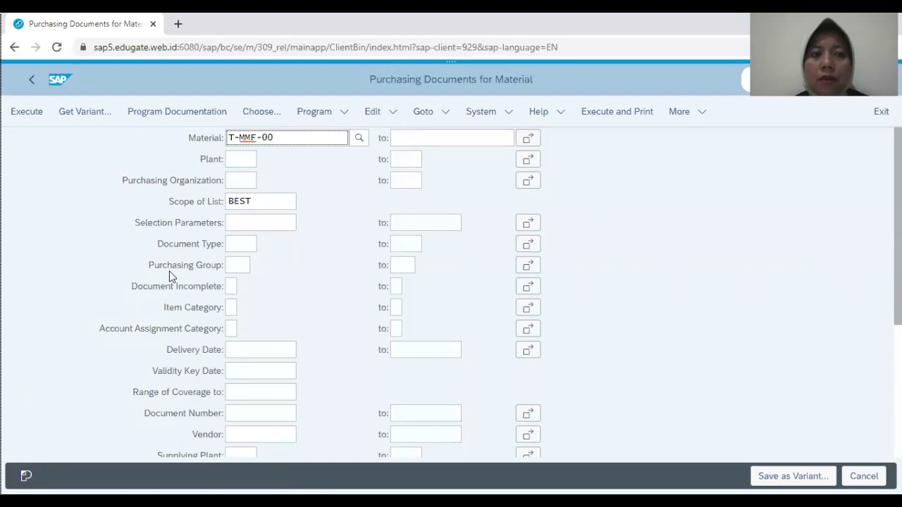
{"action": "left_click", "coordinate": [26, 113]}
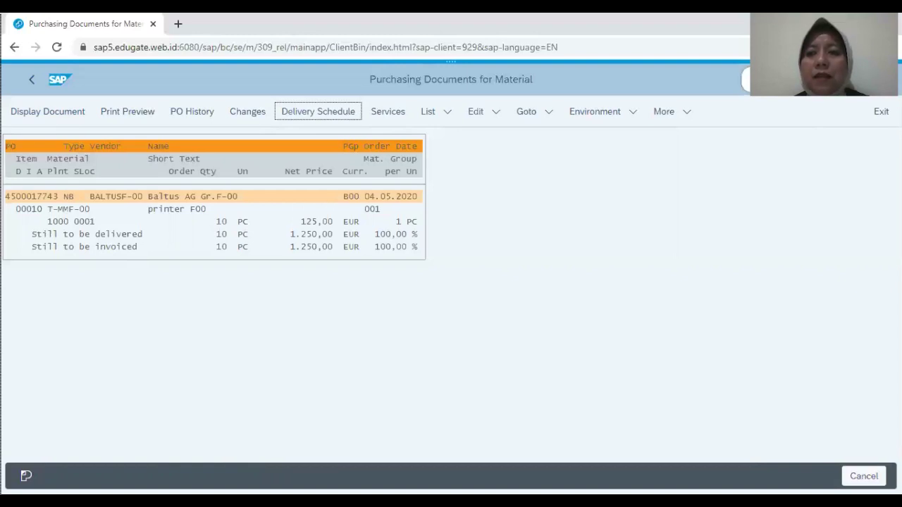
{"action": "left_click", "coordinate": [747, 79]}
{"action": "type", "text": "/n"}
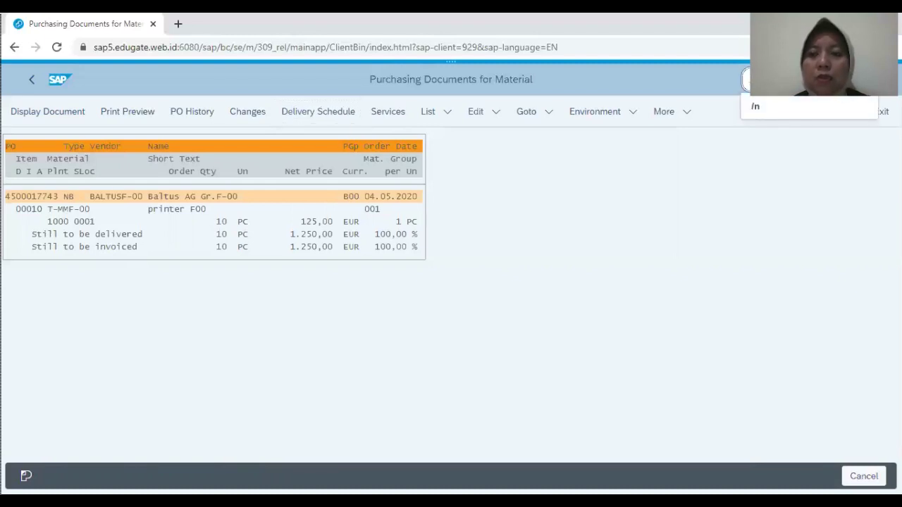
Step: Leave the report for the SAP Easy Access menu and collapse the Purchasing folder
{"action": "key", "text": "Return"}
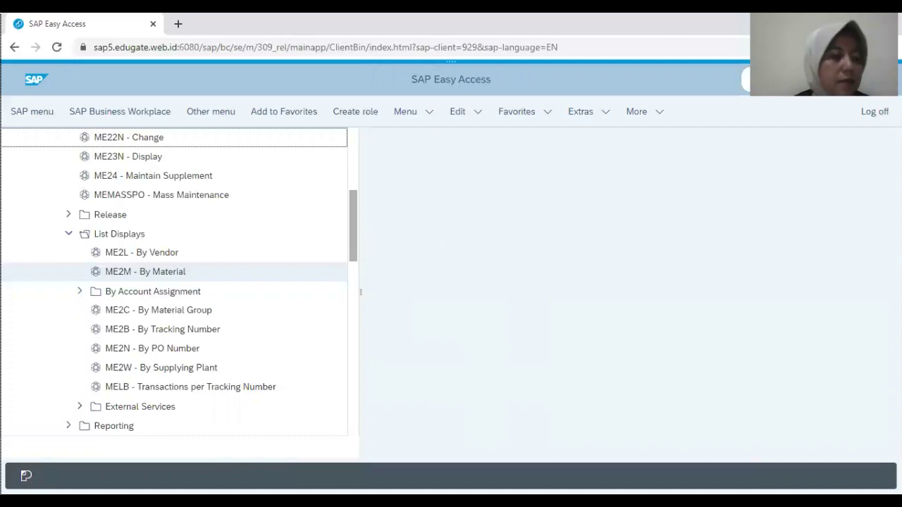
{"action": "left_click", "coordinate": [353, 136]}
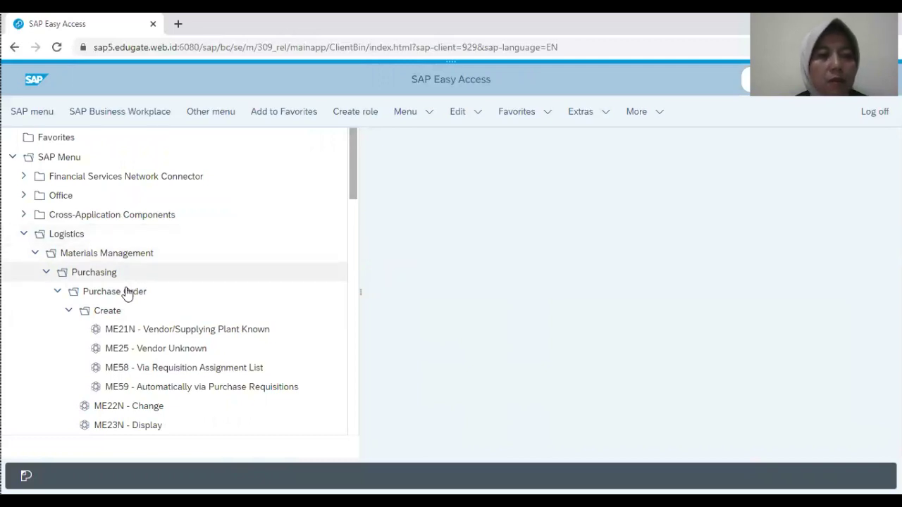
{"action": "left_click", "coordinate": [47, 273]}
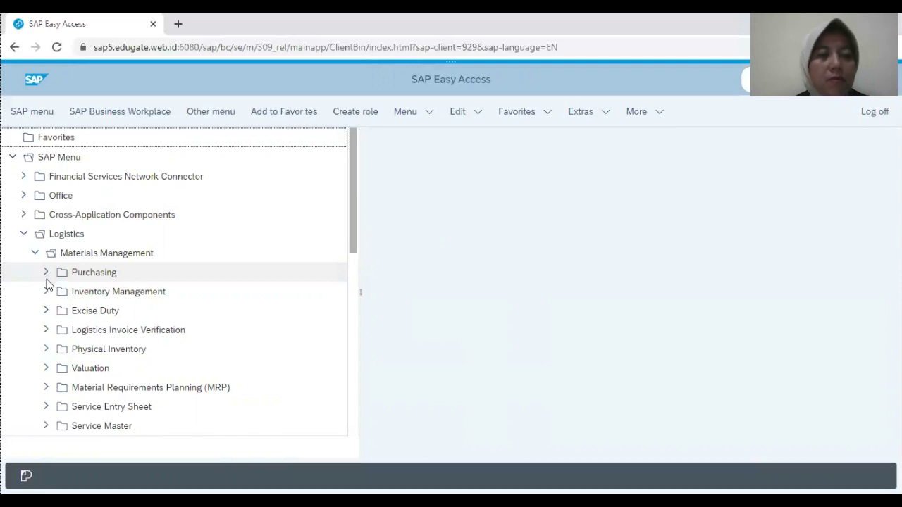
Step: Expand Inventory Management > Goods Movement > Goods Receipt > For Purchase Order and launch MIGO_GR
{"action": "left_click", "coordinate": [46, 292]}
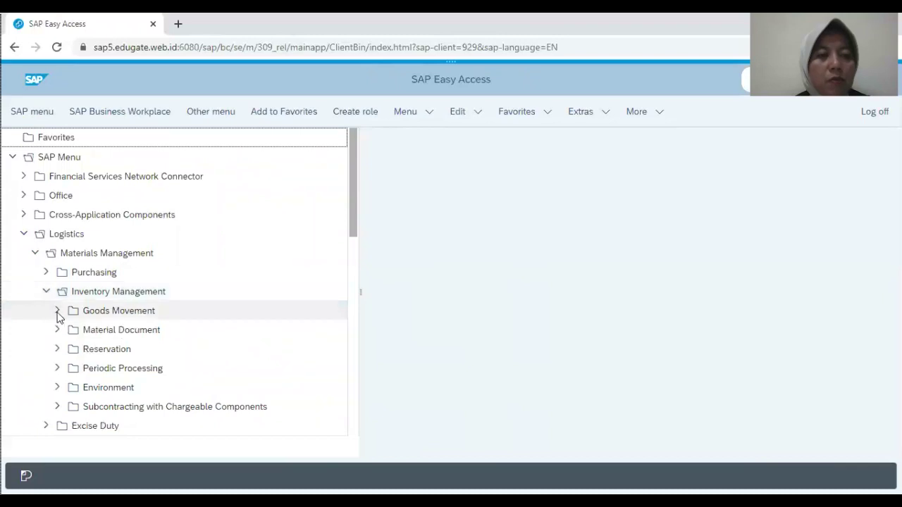
{"action": "left_click", "coordinate": [58, 312]}
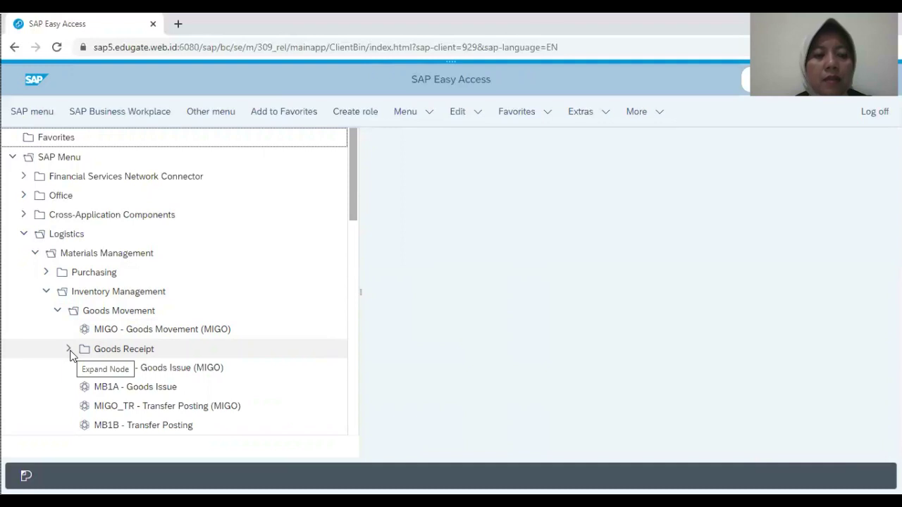
{"action": "left_click", "coordinate": [68, 349]}
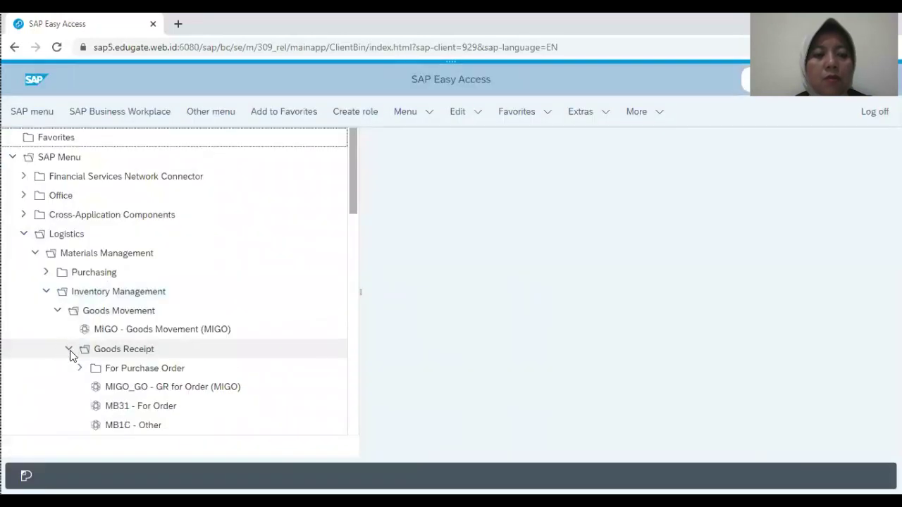
{"action": "left_click", "coordinate": [85, 370]}
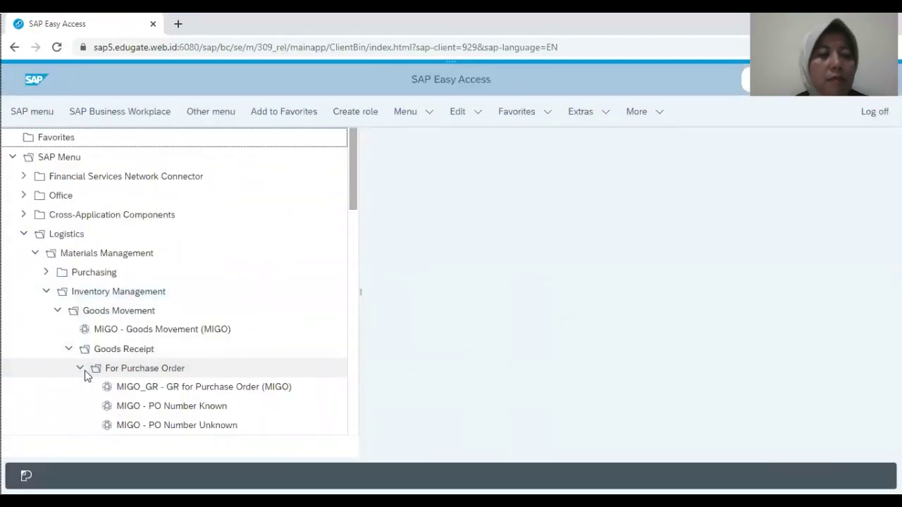
{"action": "left_click", "coordinate": [205, 393]}
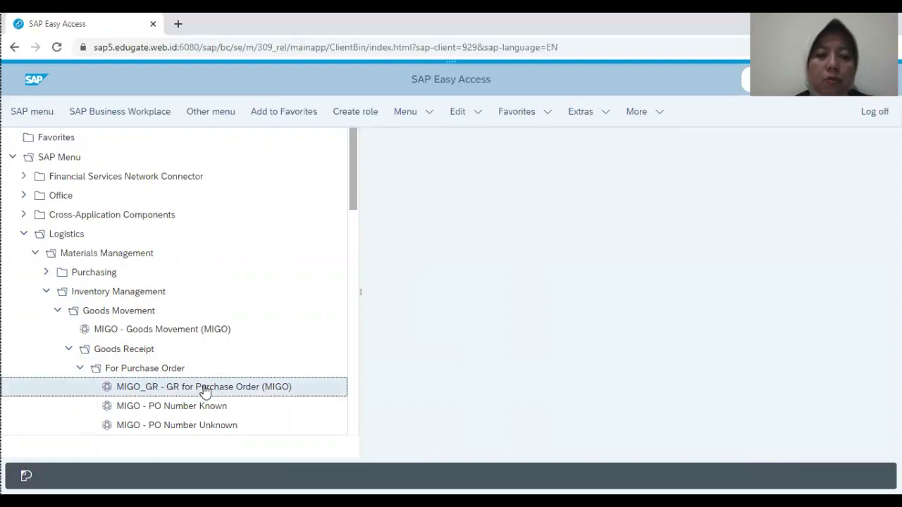
{"action": "double_click", "coordinate": [205, 393]}
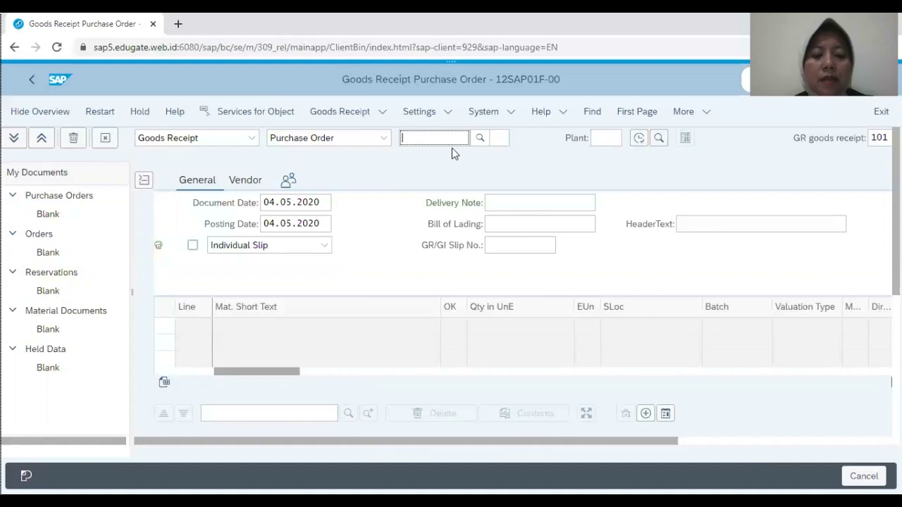
Step: Enter and then clear a trial PO number 45000, and bring up the purchasing document search
{"action": "type", "text": "4"}
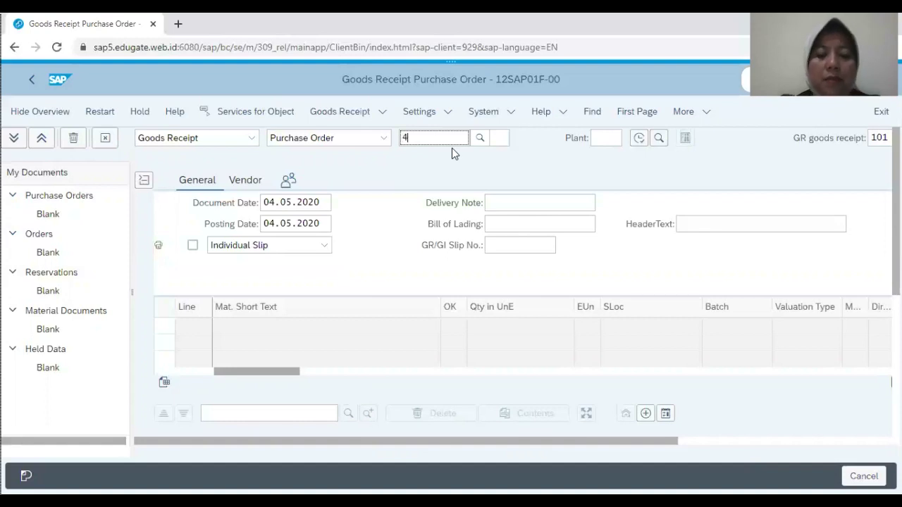
{"action": "type", "text": "500017743"}
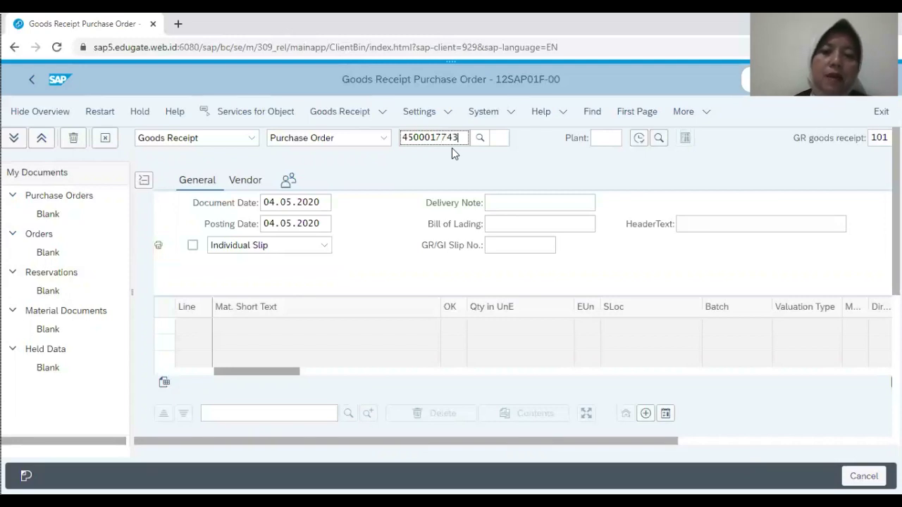
{"action": "key", "text": "ctrl+a"}
{"action": "key", "text": "BackSpace"}
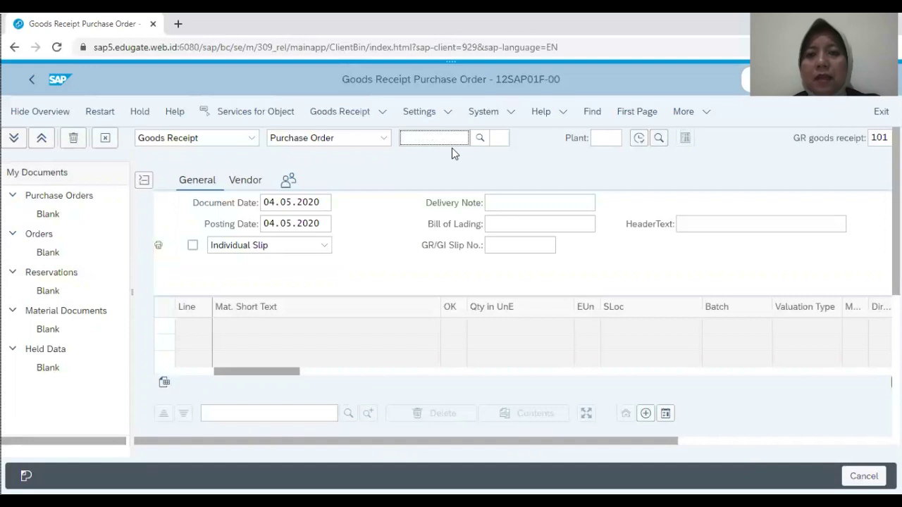
{"action": "key", "text": "Return"}
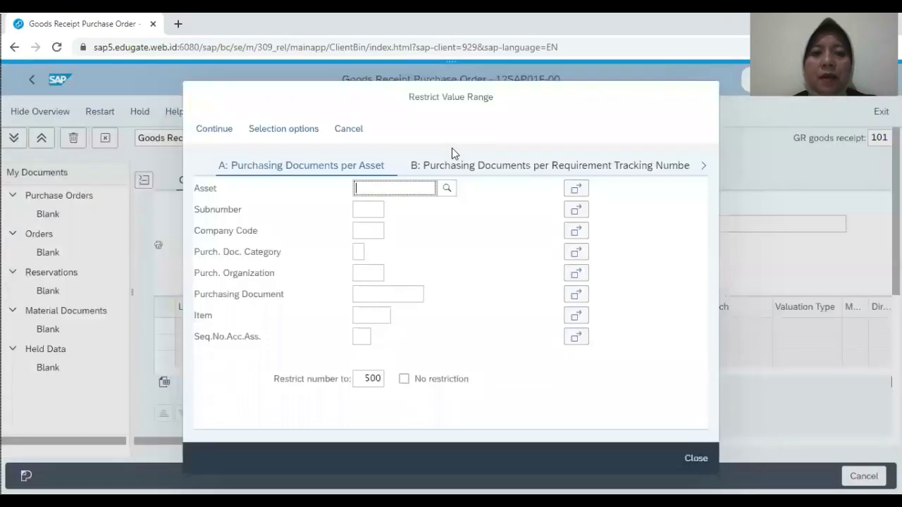
Step: Scroll the search help's tab strip forward through the later search categories
{"action": "left_click", "coordinate": [704, 170]}
{"action": "left_click", "coordinate": [704, 170]}
{"action": "left_click", "coordinate": [704, 170]}
{"action": "left_click", "coordinate": [704, 169]}
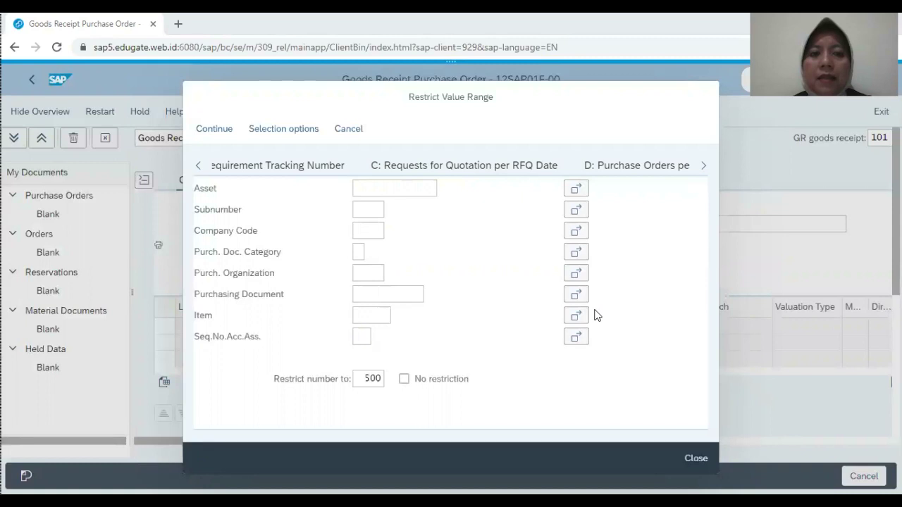
{"action": "left_click", "coordinate": [704, 167]}
{"action": "left_click", "coordinate": [705, 167]}
{"action": "left_click", "coordinate": [704, 167]}
{"action": "left_click", "coordinate": [704, 167]}
{"action": "left_click", "coordinate": [704, 167]}
{"action": "left_click", "coordinate": [704, 167]}
{"action": "left_click", "coordinate": [704, 167]}
{"action": "left_click", "coordinate": [705, 167]}
{"action": "left_click", "coordinate": [704, 167]}
{"action": "left_click", "coordinate": [704, 167]}
{"action": "left_click", "coordinate": [704, 167]}
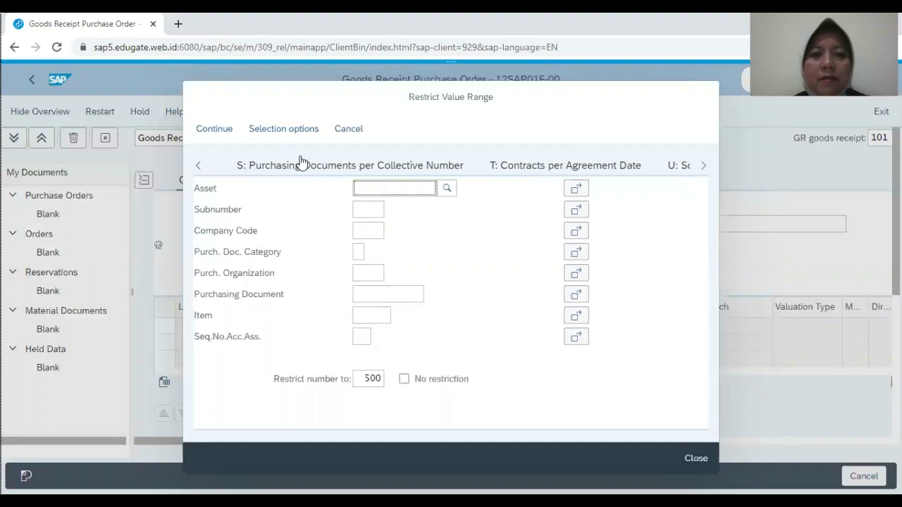
{"action": "left_click", "coordinate": [200, 167]}
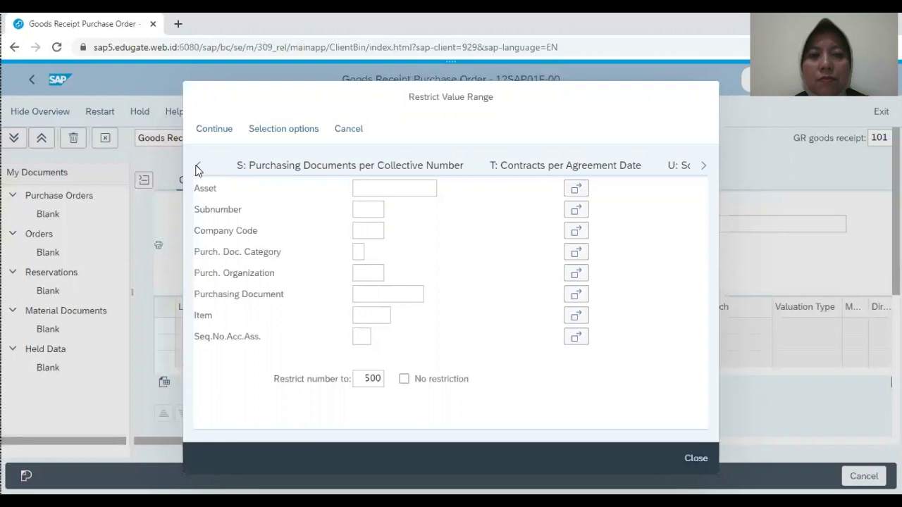
{"action": "double_click", "coordinate": [703, 166]}
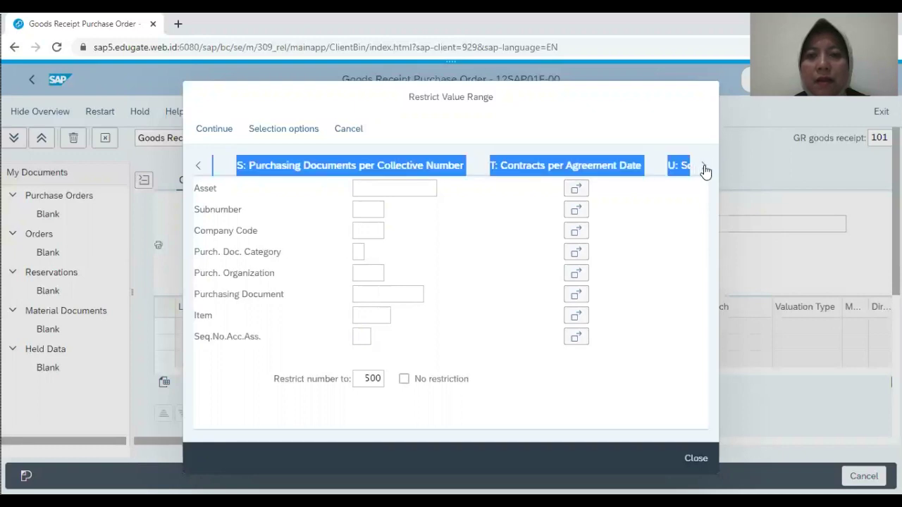
{"action": "left_click", "coordinate": [703, 166]}
{"action": "left_click", "coordinate": [703, 166]}
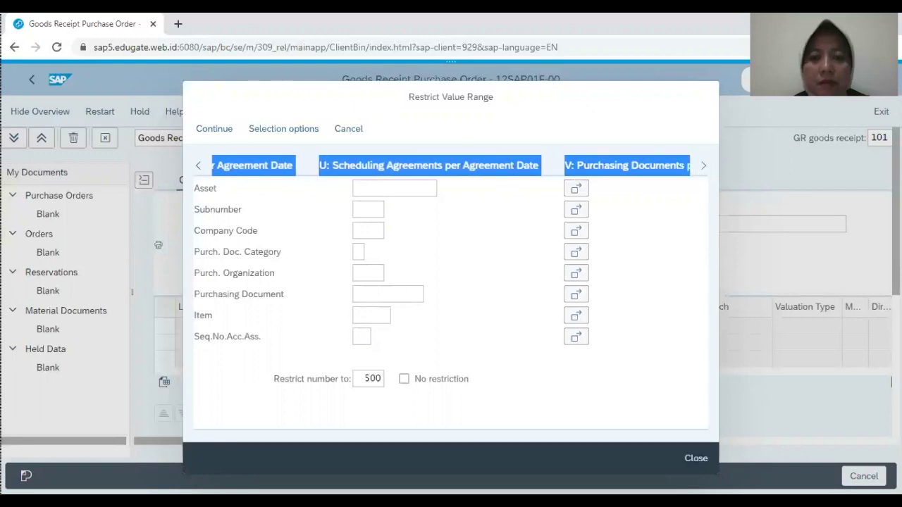
Step: Switch to the 'M: Purchasing Documents for Material' search and run it for T-MMF-00
{"action": "left_click", "coordinate": [196, 167]}
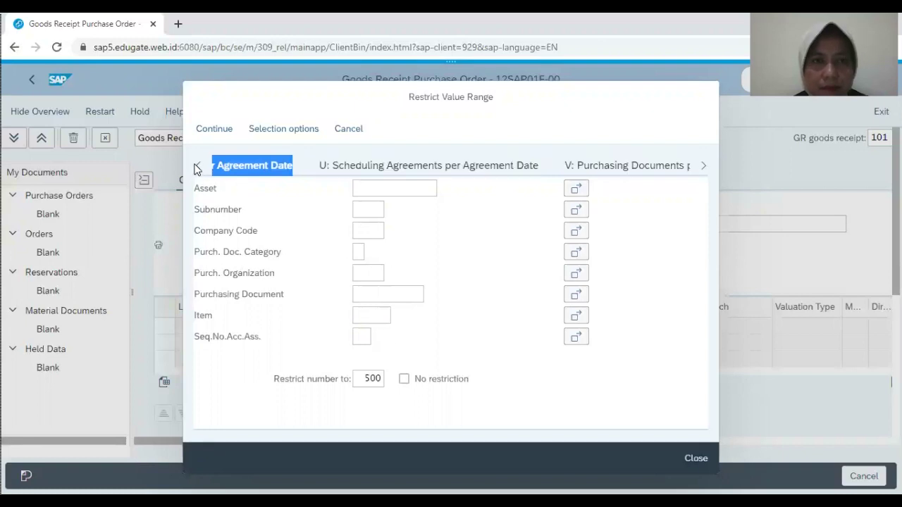
{"action": "left_click", "coordinate": [196, 168]}
{"action": "left_click", "coordinate": [197, 167]}
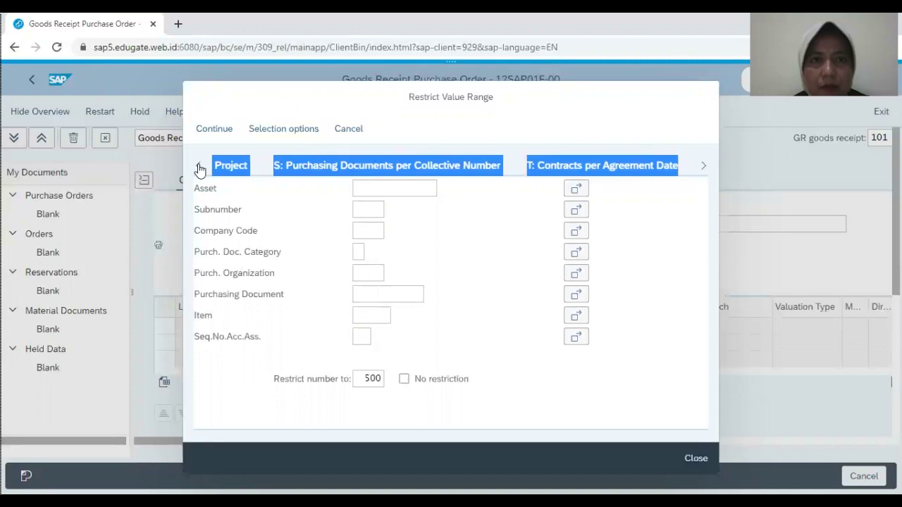
{"action": "left_click", "coordinate": [198, 168]}
{"action": "left_click", "coordinate": [200, 168]}
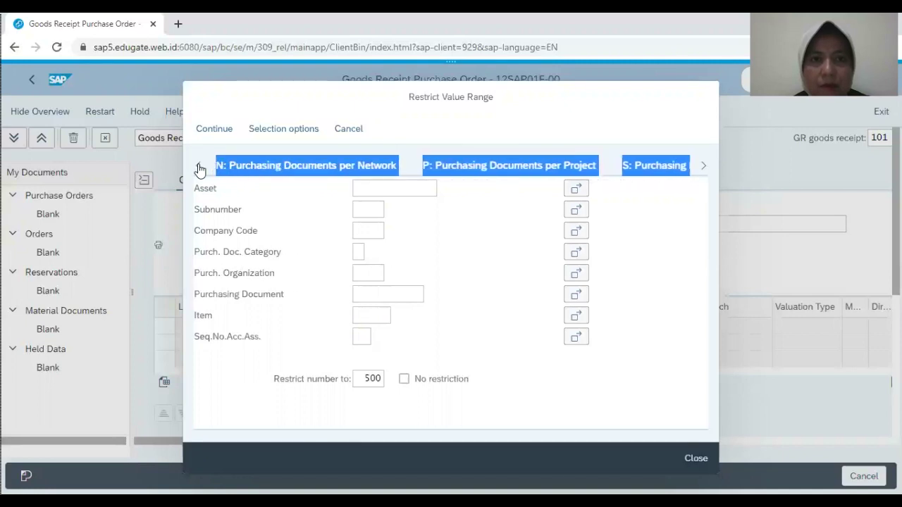
{"action": "left_click", "coordinate": [200, 168]}
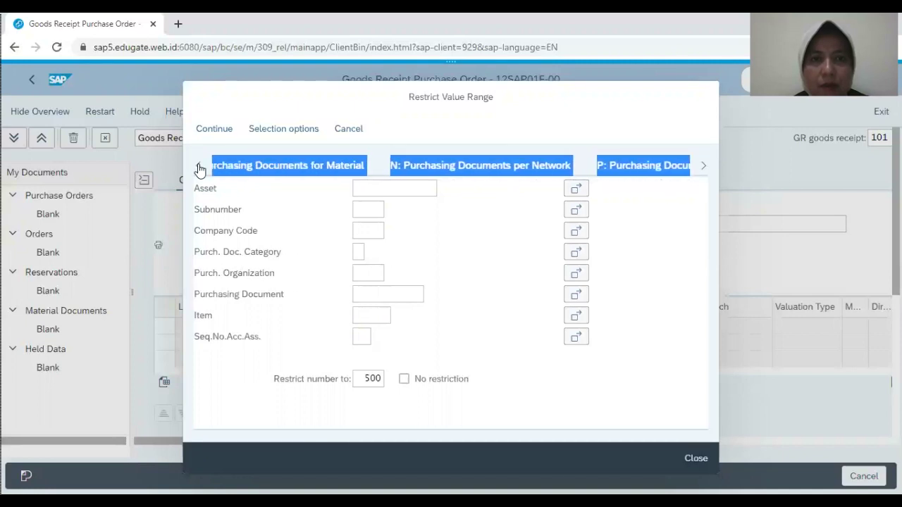
{"action": "left_click", "coordinate": [199, 167]}
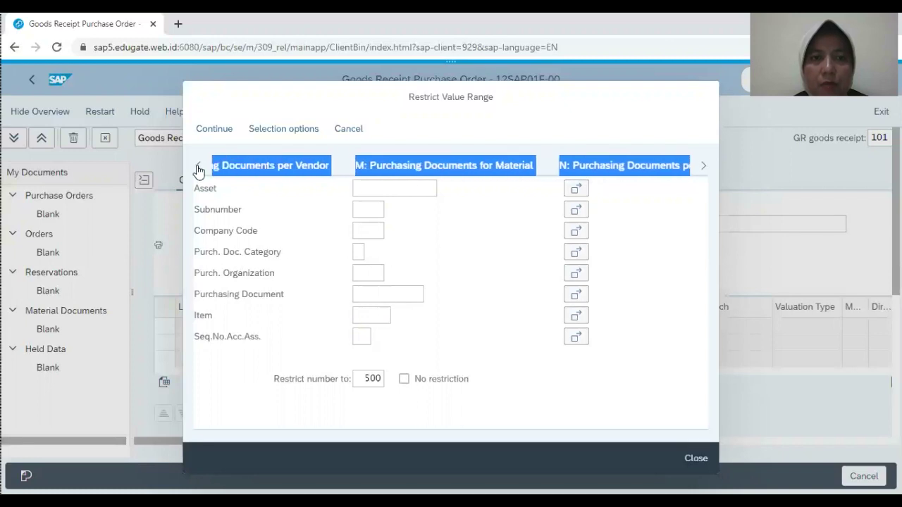
{"action": "left_click", "coordinate": [443, 171]}
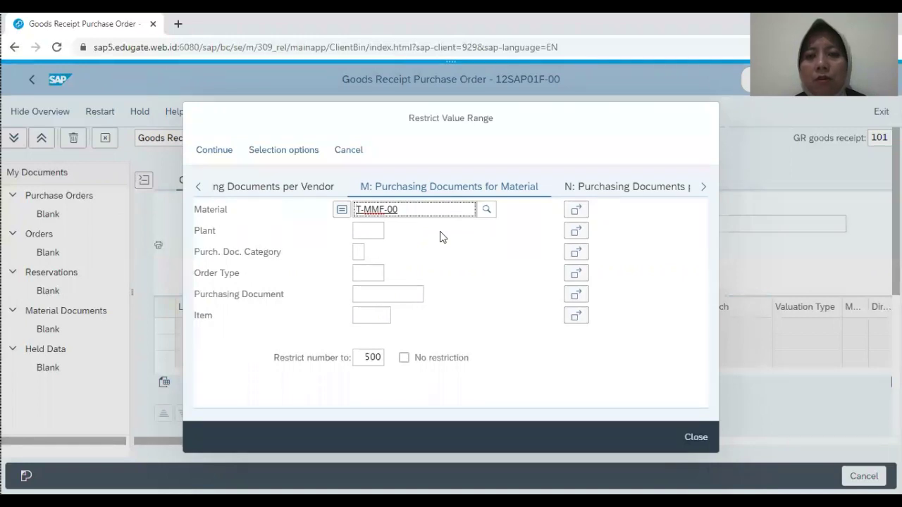
{"action": "left_click", "coordinate": [210, 151]}
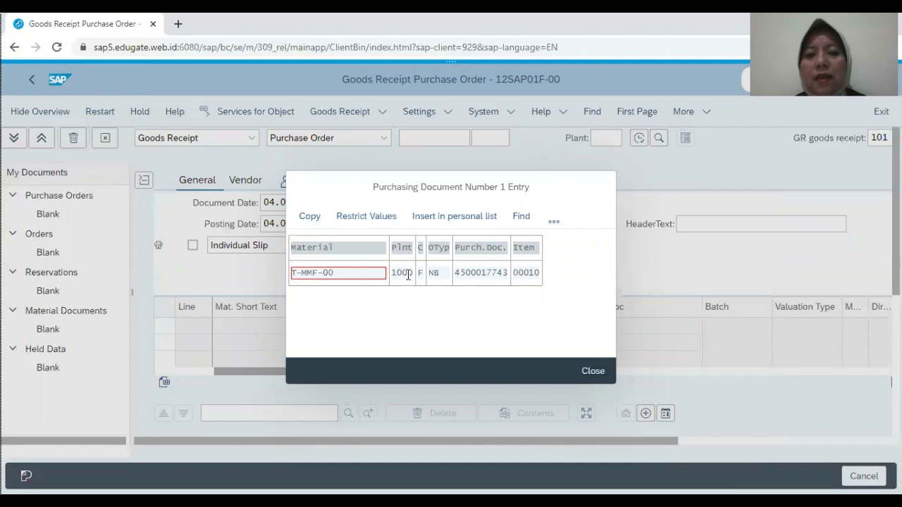
{"action": "left_click", "coordinate": [310, 217]}
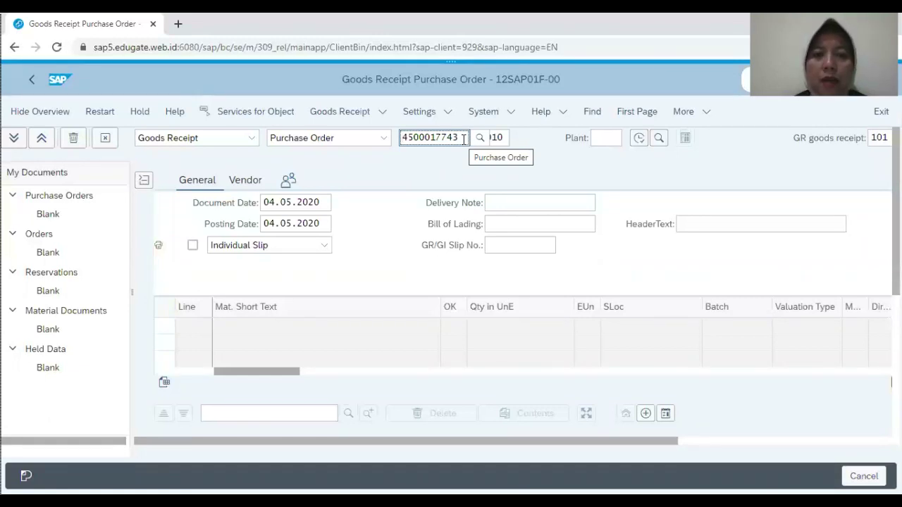
{"action": "key", "text": "Return"}
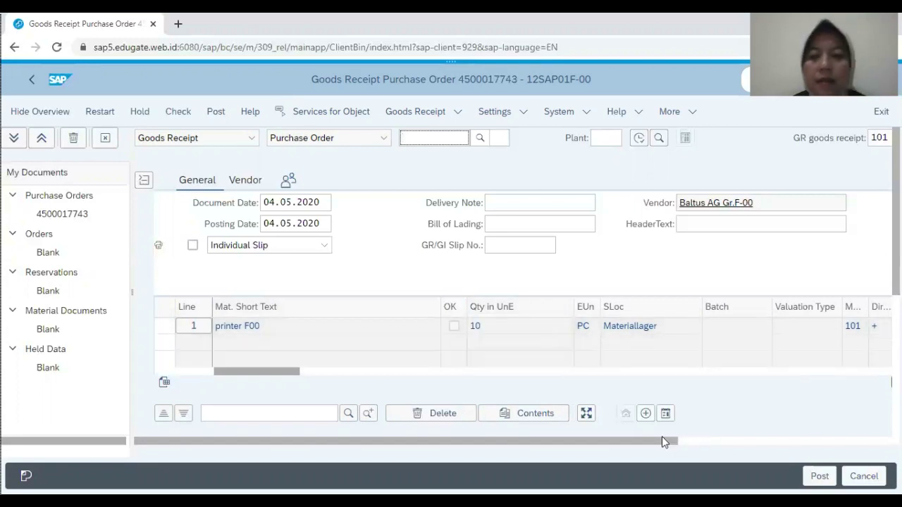
{"action": "left_click_drag", "start_coordinate": [281, 369], "coordinate": [366, 369]}
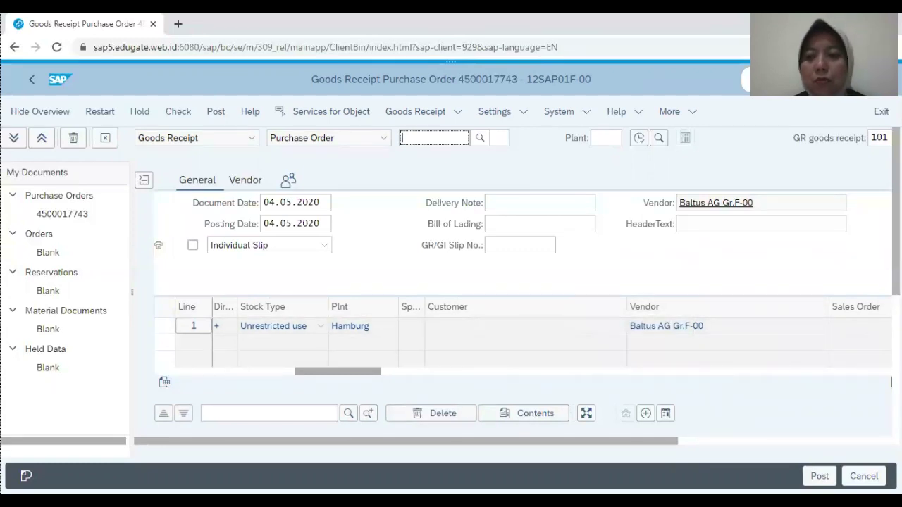
{"action": "scroll", "coordinate": [522, 296], "scroll_direction": "down", "scroll_amount": 4}
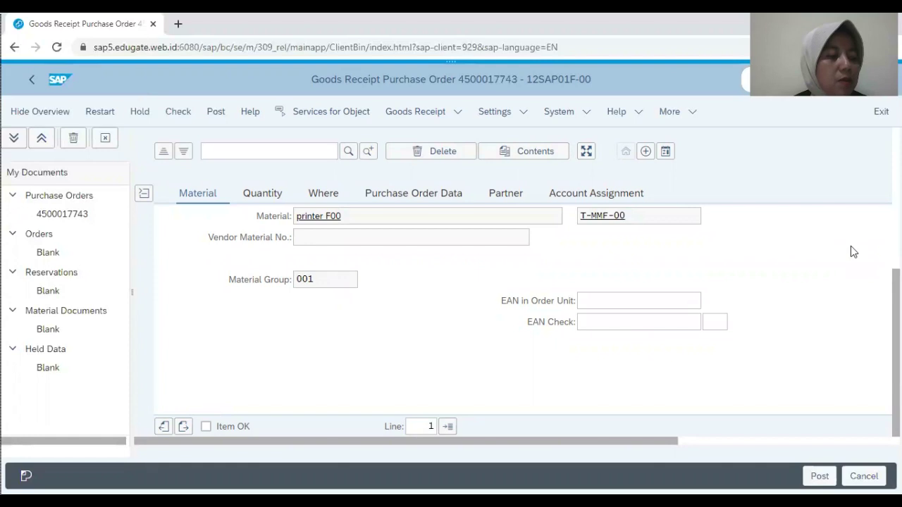
{"action": "left_click", "coordinate": [323, 195]}
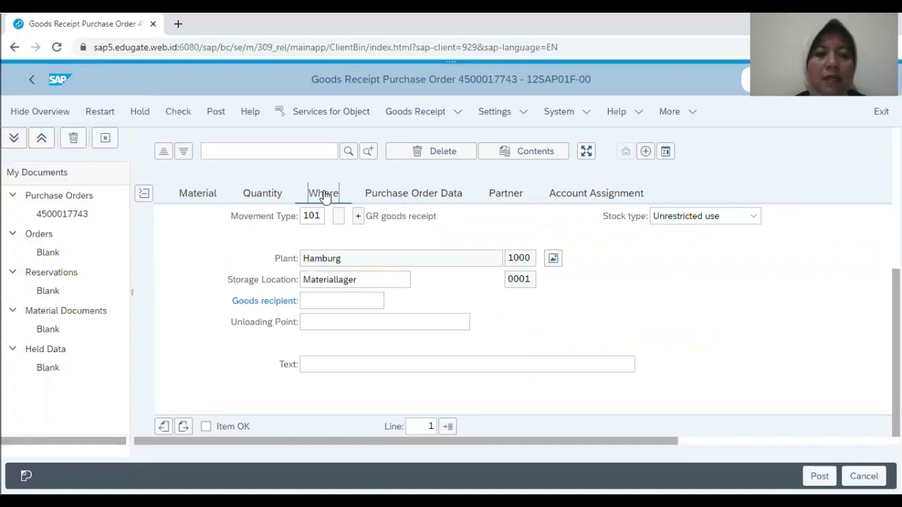
{"action": "left_click", "coordinate": [205, 428]}
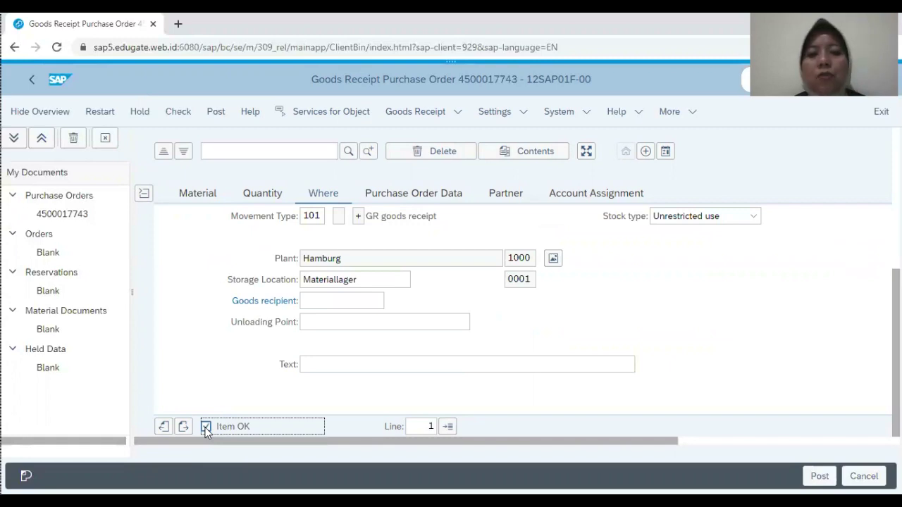
{"action": "left_click", "coordinate": [820, 475]}
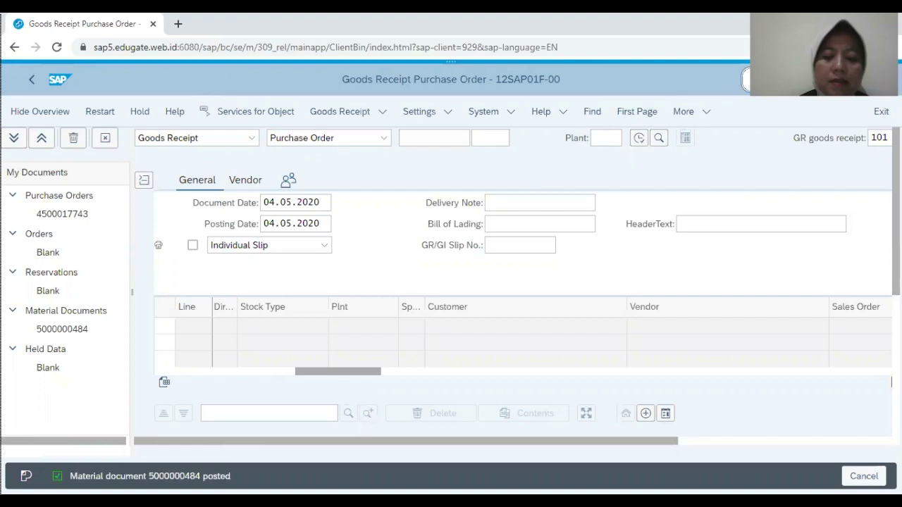
{"action": "left_click", "coordinate": [810, 79]}
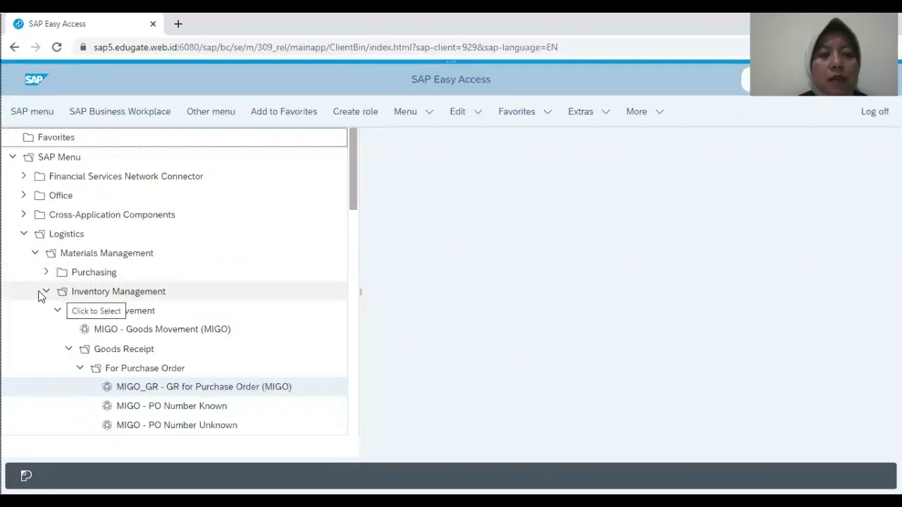
Step: Go back to Purchasing List Displays and run ME2M By Material for T-MMF-00
{"action": "left_click", "coordinate": [47, 291]}
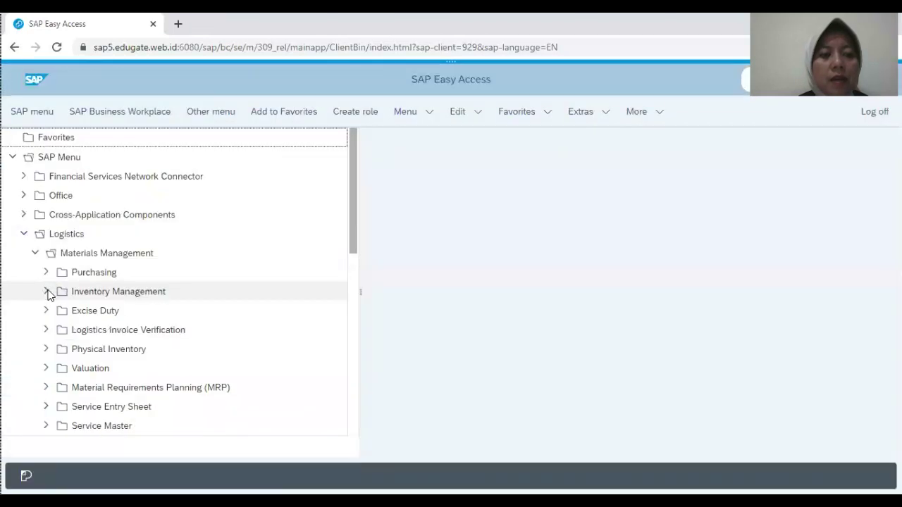
{"action": "left_click", "coordinate": [46, 274]}
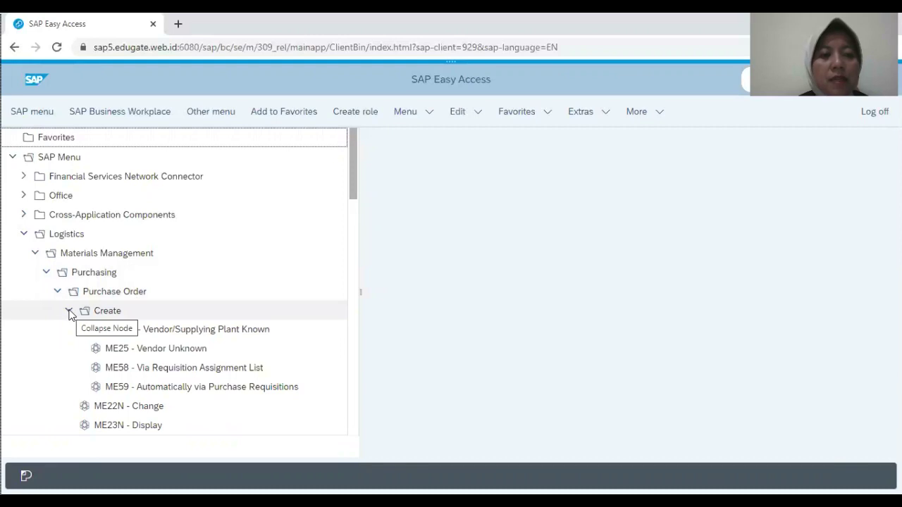
{"action": "left_click", "coordinate": [69, 313]}
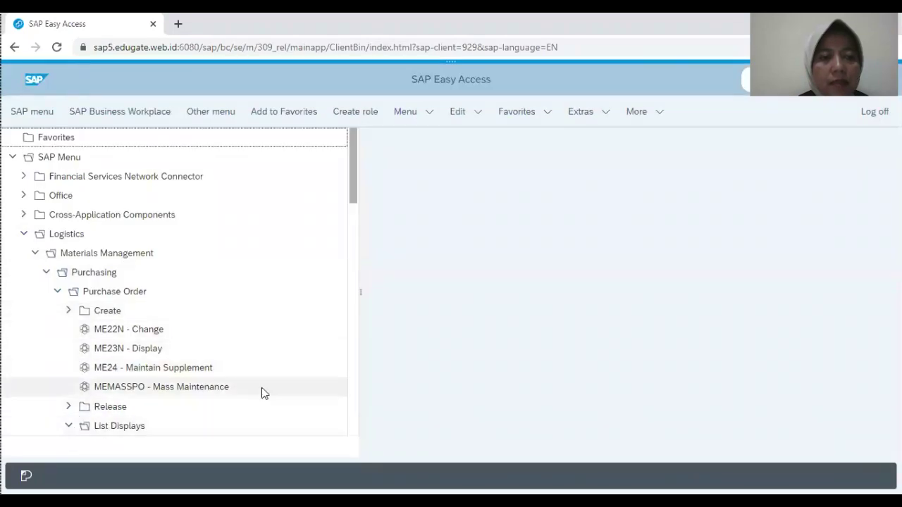
{"action": "scroll", "coordinate": [356, 395], "scroll_direction": "down", "scroll_amount": 4}
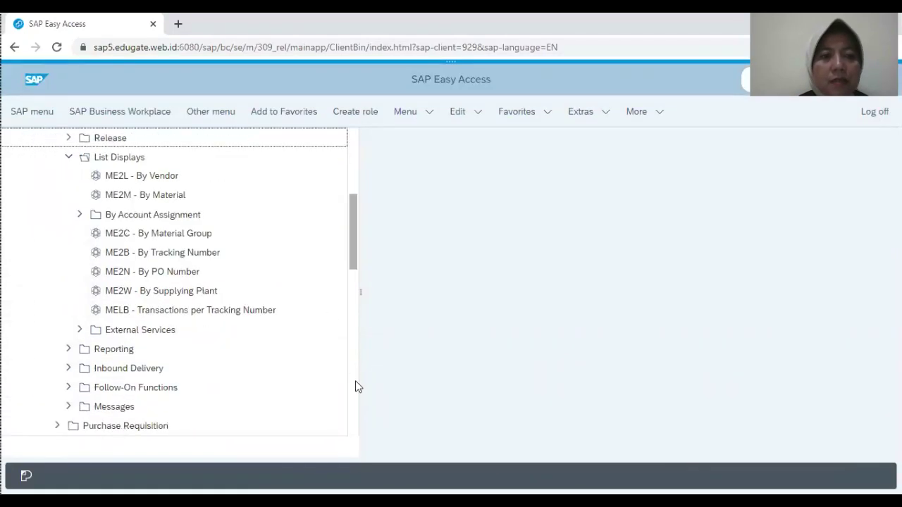
{"action": "double_click", "coordinate": [187, 199]}
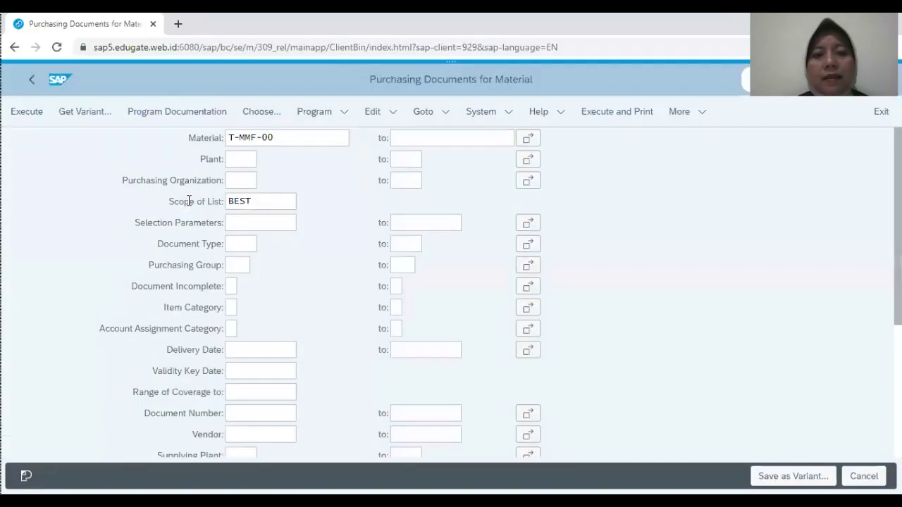
{"action": "left_click", "coordinate": [28, 113]}
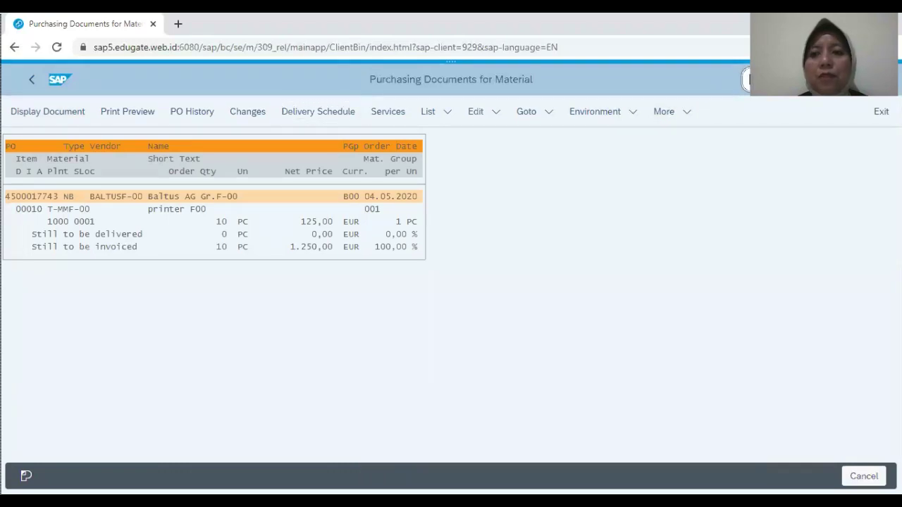
Step: Leave the T-MMF-00 report with /n to return to SAP Easy Access
{"action": "type", "text": "/"}
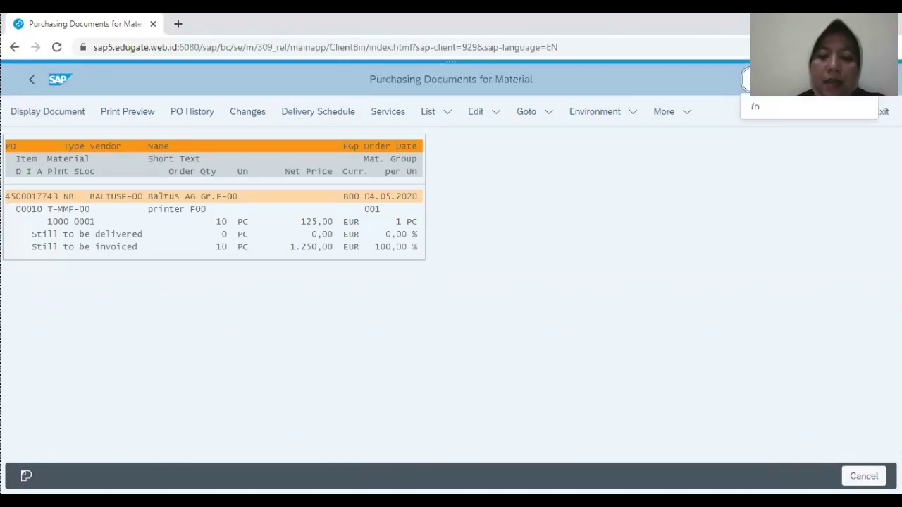
{"action": "type", "text": "n"}
{"action": "key", "text": "Return"}
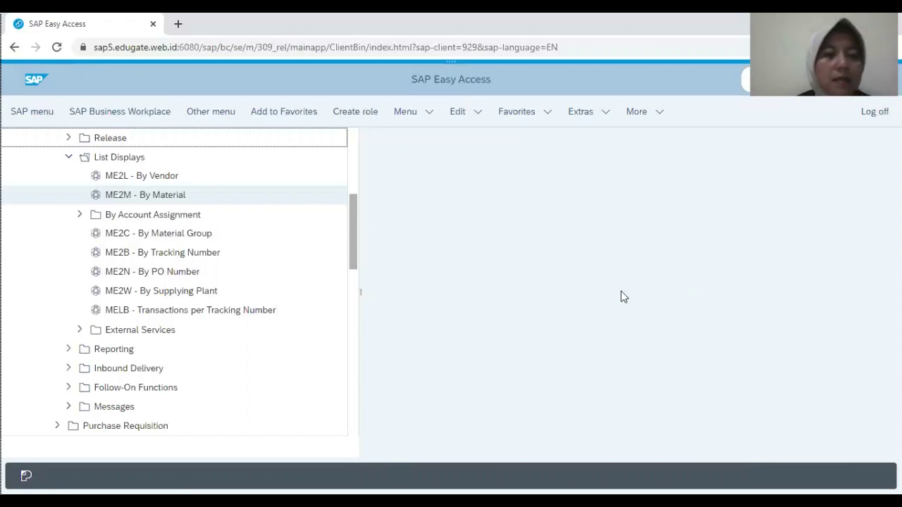
Step: Start MIRO from Logistics Invoice Verification > Document Entry for company code 1000
{"action": "scroll", "coordinate": [350, 145], "scroll_direction": "up", "scroll_amount": 5}
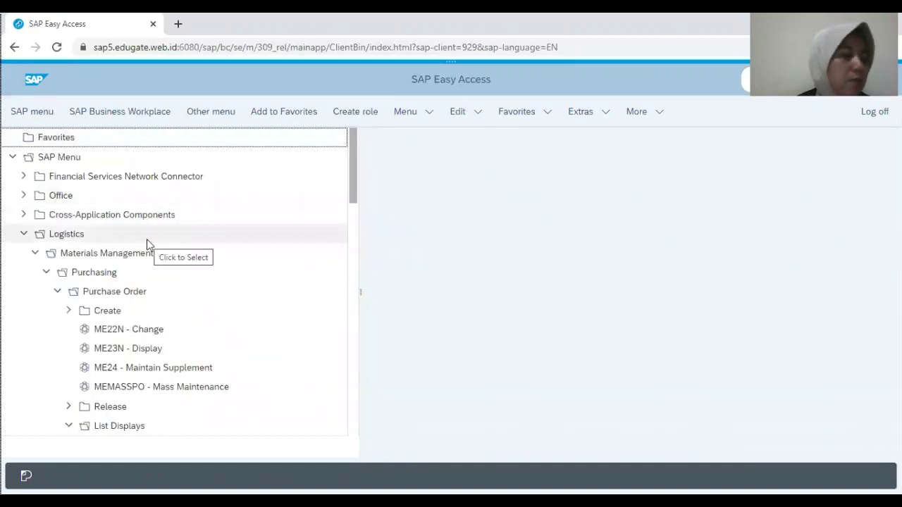
{"action": "left_click", "coordinate": [47, 273]}
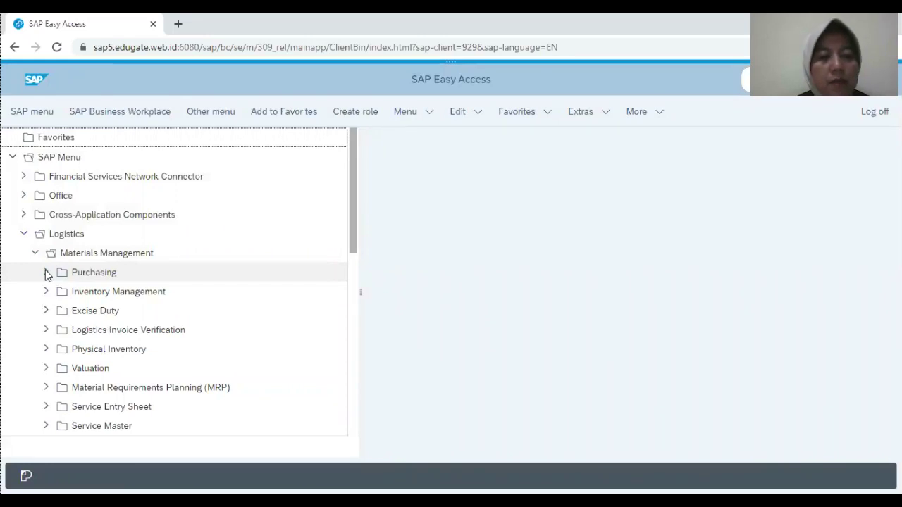
{"action": "left_click", "coordinate": [45, 330]}
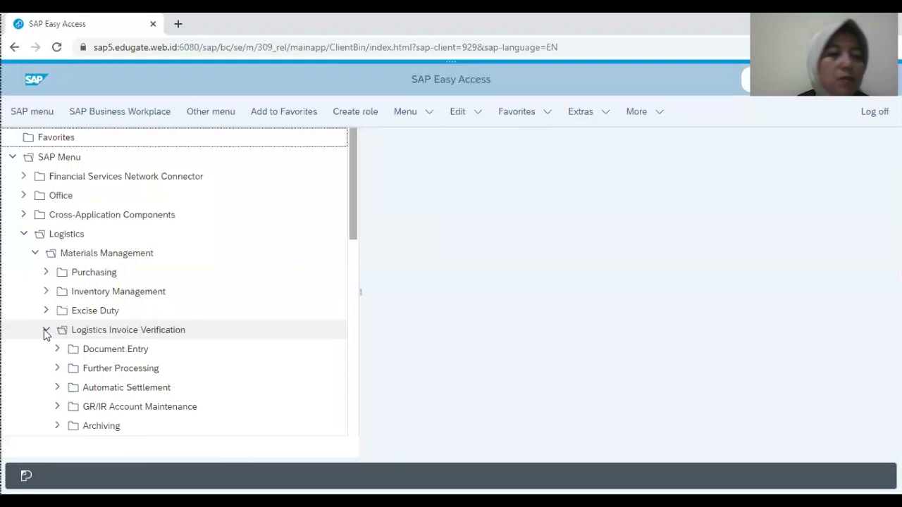
{"action": "left_click", "coordinate": [60, 350]}
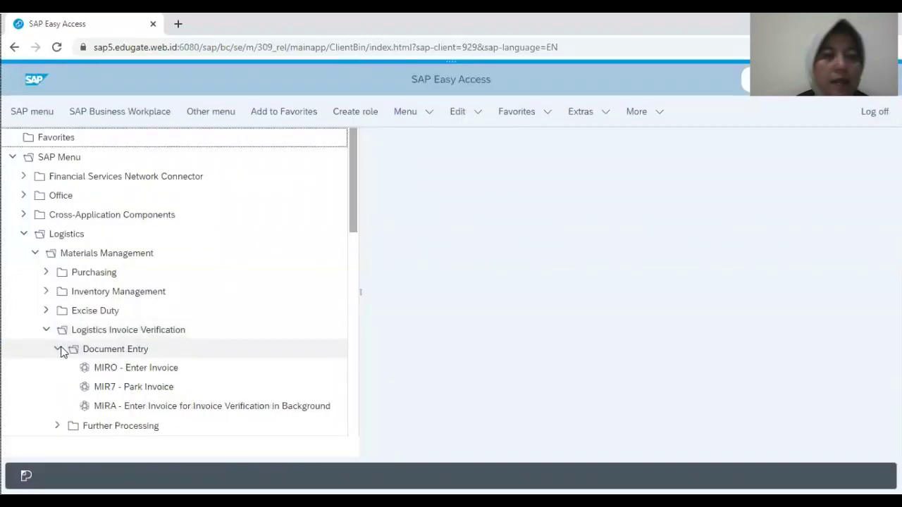
{"action": "double_click", "coordinate": [138, 369]}
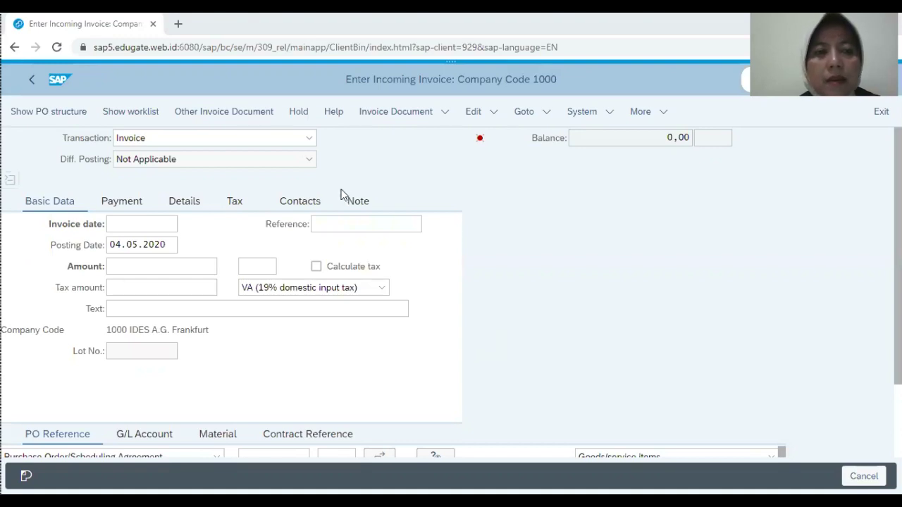
Step: Set invoice date 04.05.2020 and reference 23400
{"action": "left_click", "coordinate": [170, 224]}
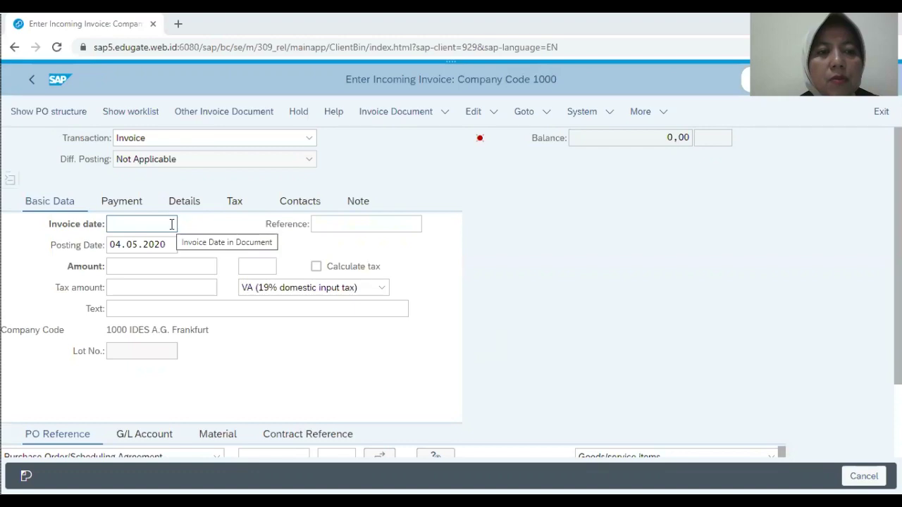
{"action": "left_click", "coordinate": [170, 224]}
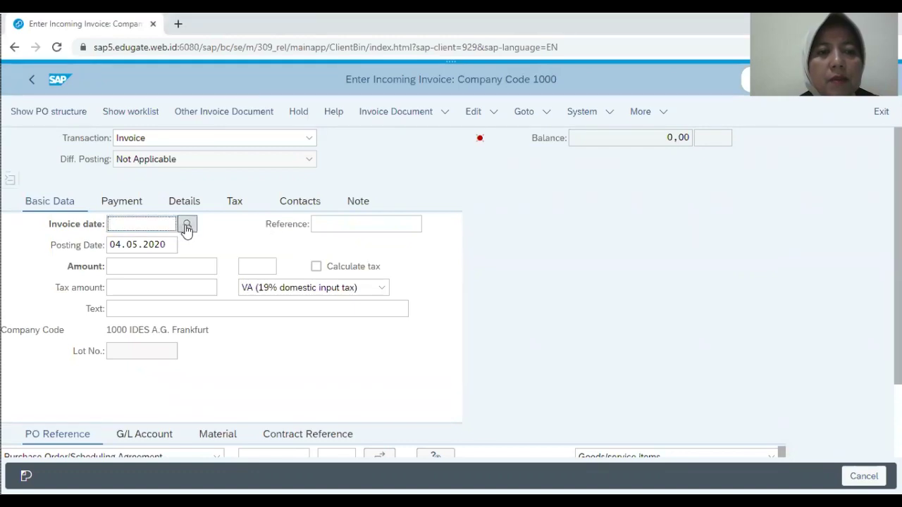
{"action": "left_click", "coordinate": [187, 225]}
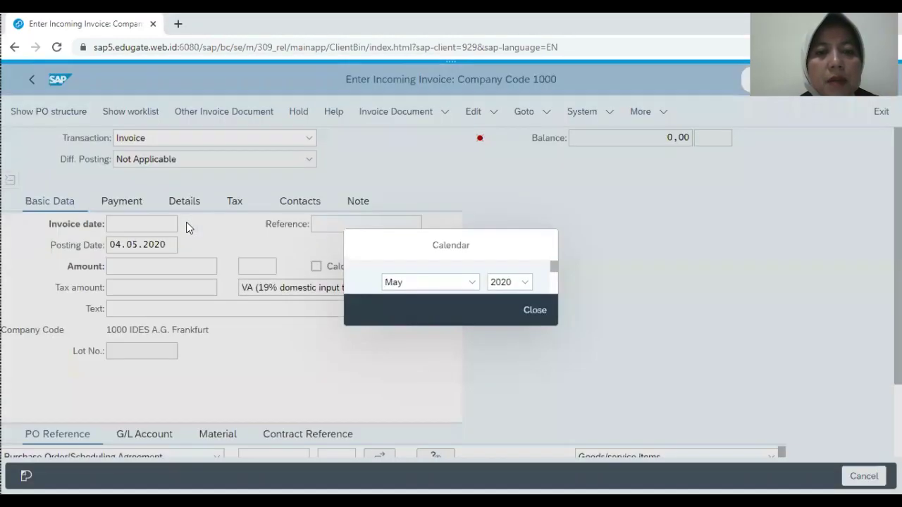
{"action": "left_click", "coordinate": [420, 405]}
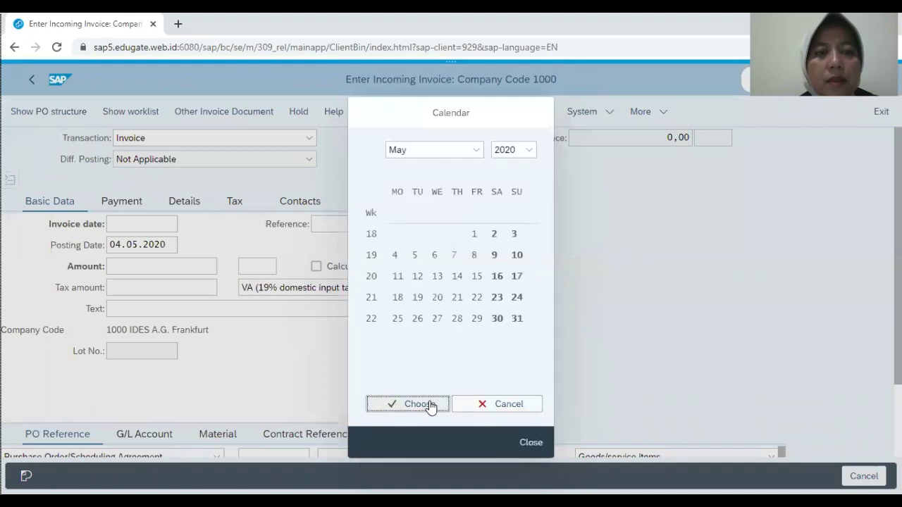
{"action": "left_click", "coordinate": [375, 225]}
{"action": "type", "text": "23400"}
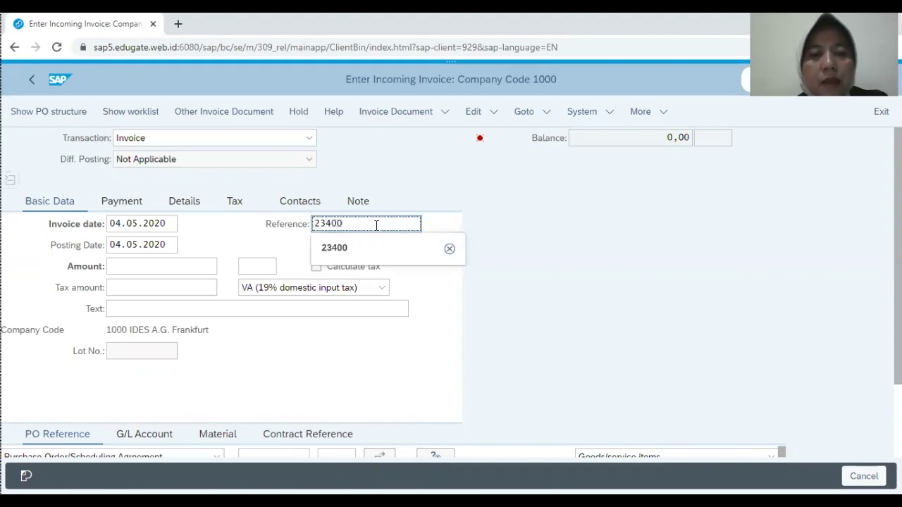
{"action": "left_click", "coordinate": [360, 253]}
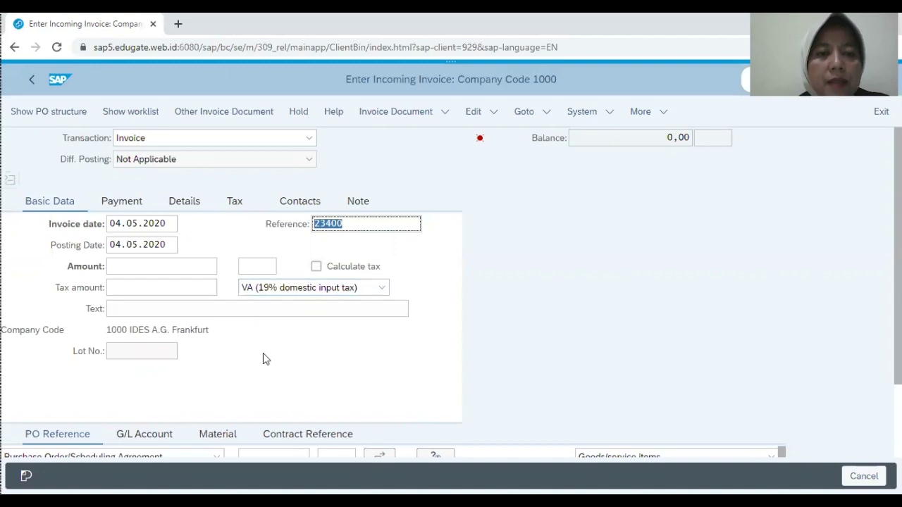
Step: Choose tax code VN (16% domestic input tax) and enable Calculate tax
{"action": "left_click", "coordinate": [383, 288]}
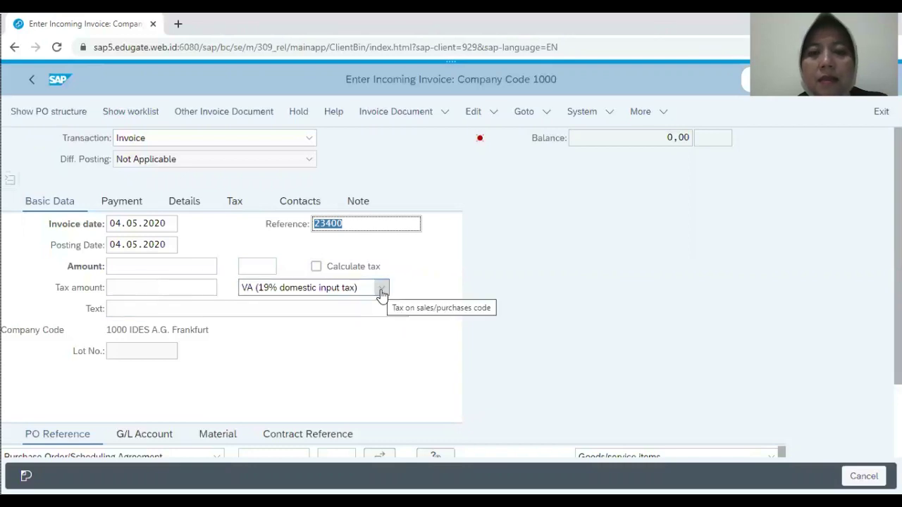
{"action": "left_click", "coordinate": [381, 291]}
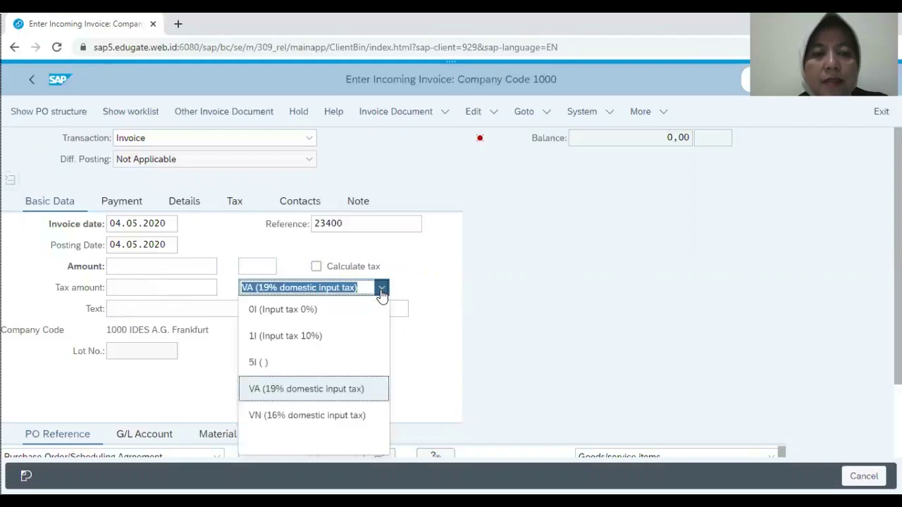
{"action": "left_click", "coordinate": [348, 416]}
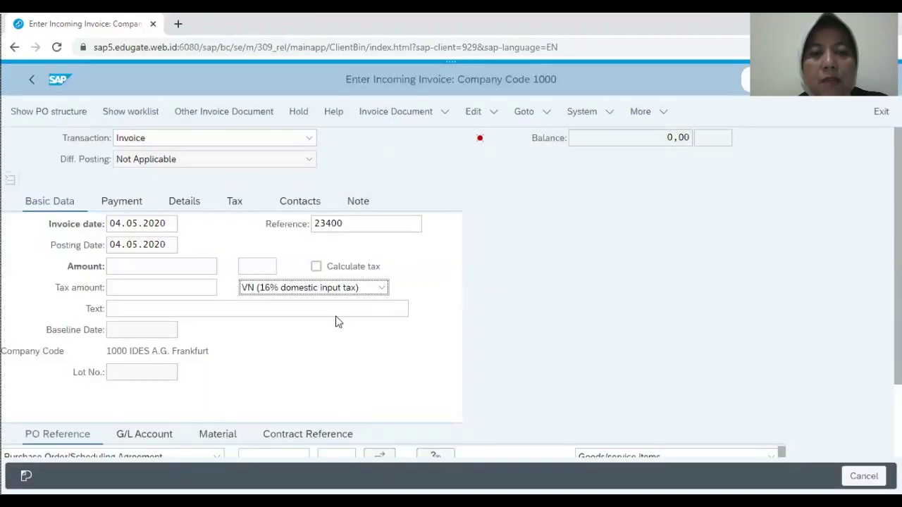
{"action": "left_click", "coordinate": [316, 268]}
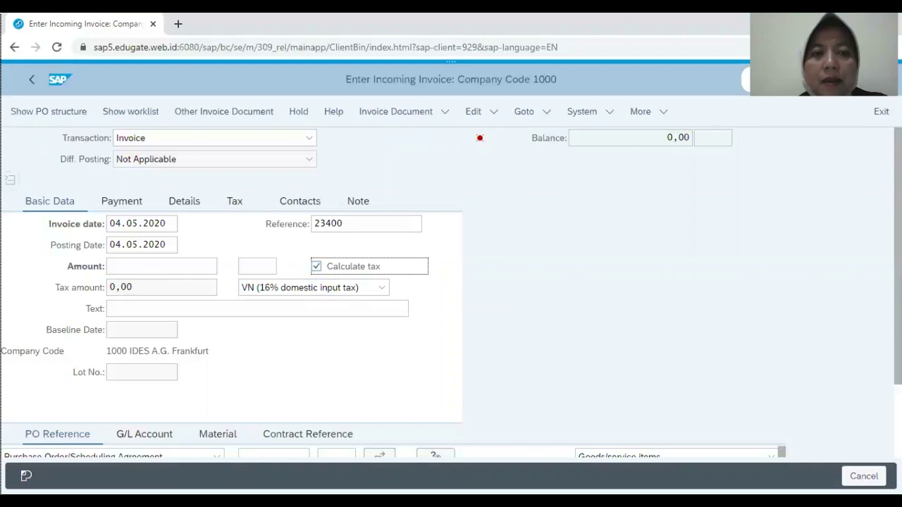
{"action": "scroll", "coordinate": [451, 282], "scroll_direction": "down", "scroll_amount": 2}
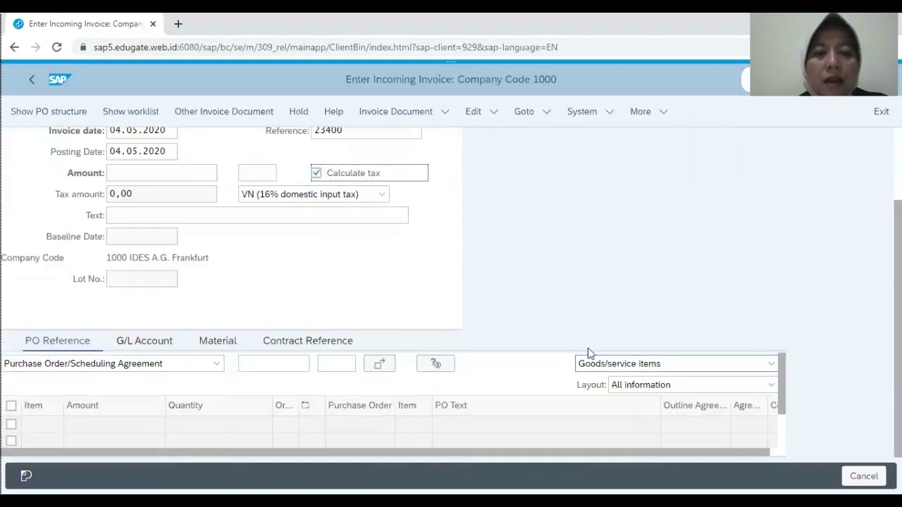
{"action": "left_click", "coordinate": [252, 364]}
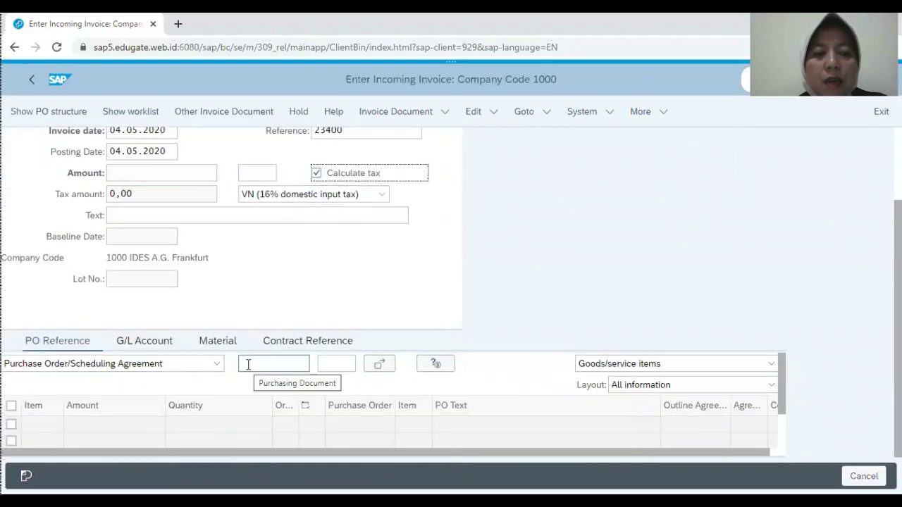
{"action": "left_click", "coordinate": [248, 365]}
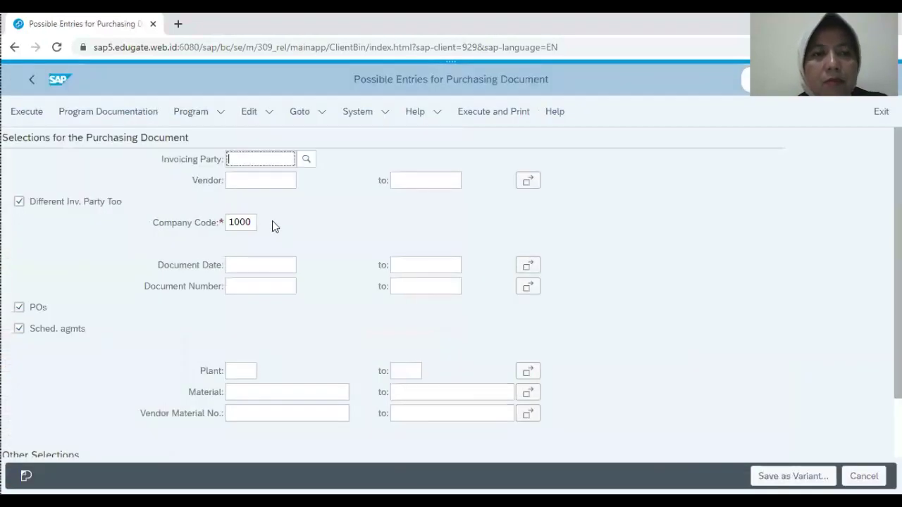
{"action": "left_click", "coordinate": [258, 184]}
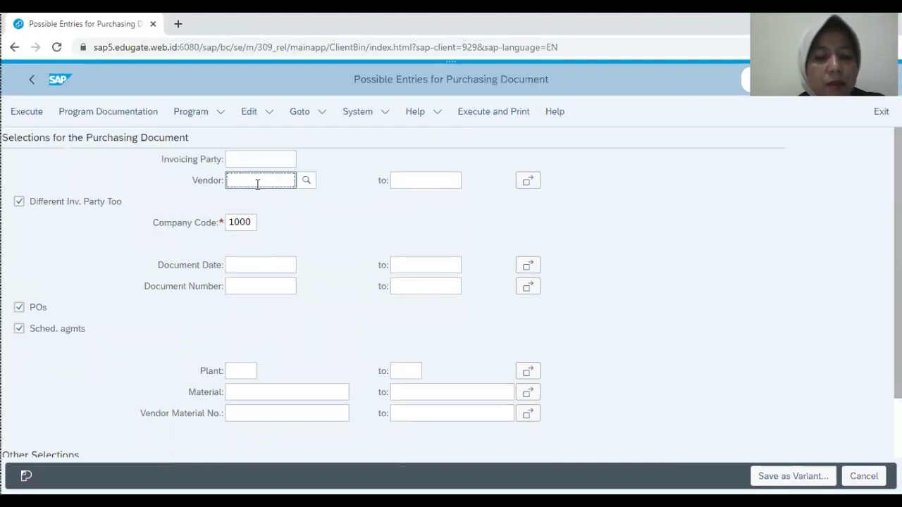
{"action": "type", "text": "b"}
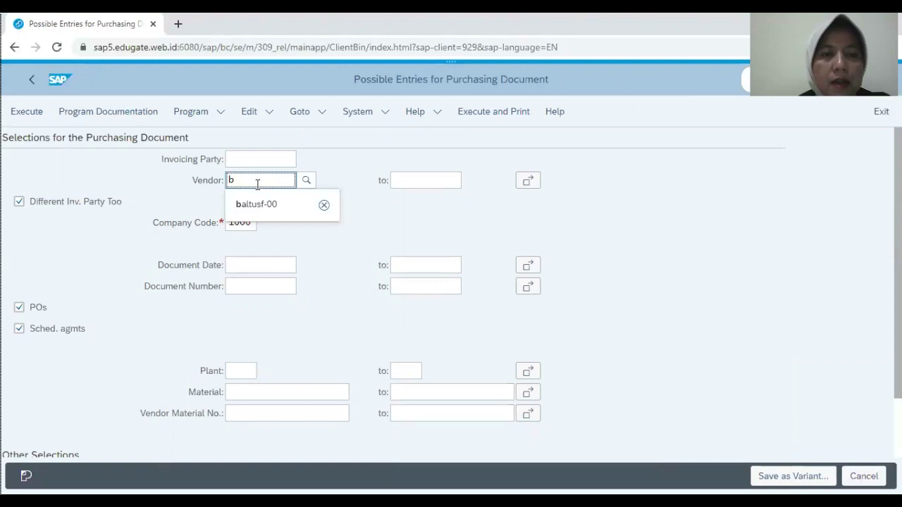
{"action": "left_click", "coordinate": [258, 206]}
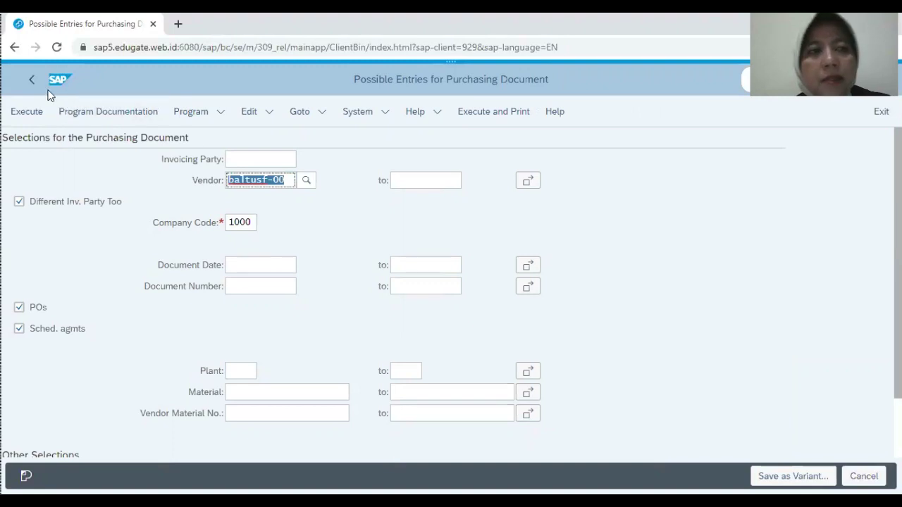
{"action": "left_click", "coordinate": [29, 117]}
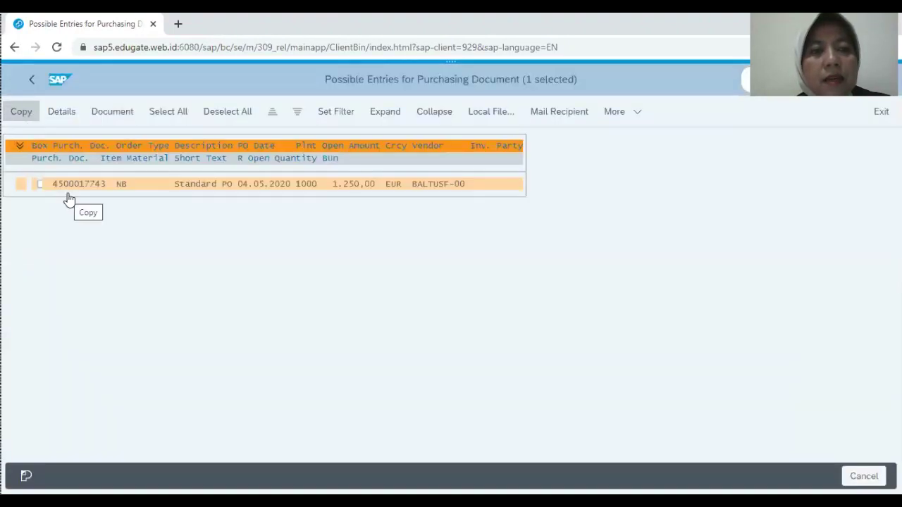
{"action": "left_click", "coordinate": [68, 191]}
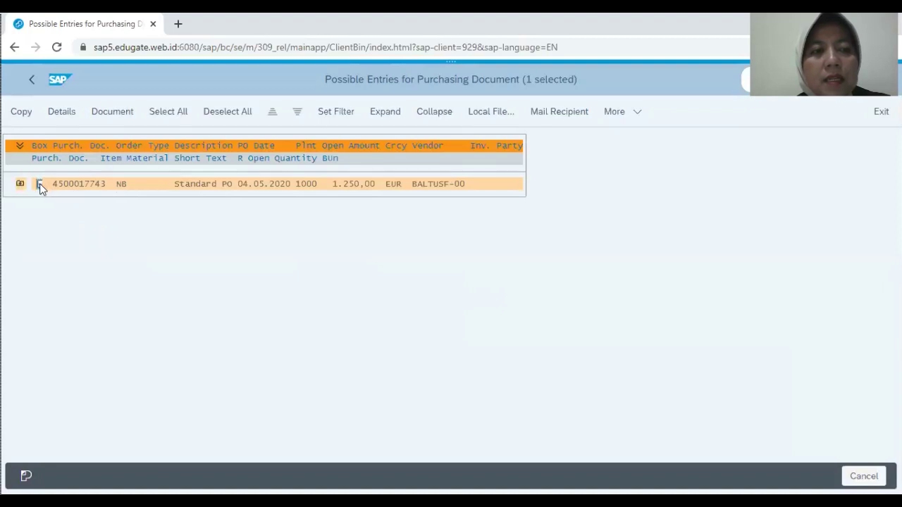
{"action": "left_click", "coordinate": [21, 115]}
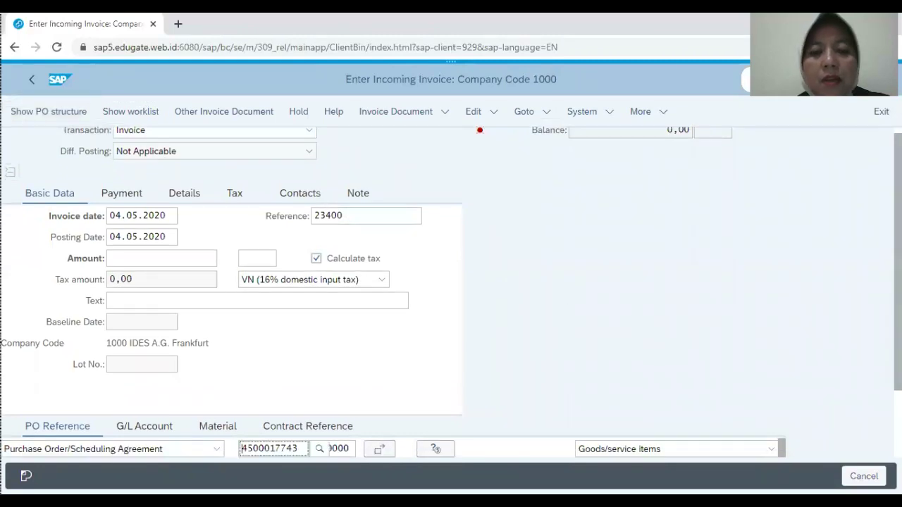
Step: Load the PO item printer F00, 10 PC at 1.250,00, giving tax 200,00
{"action": "scroll", "coordinate": [451, 282], "scroll_direction": "down", "scroll_amount": 2}
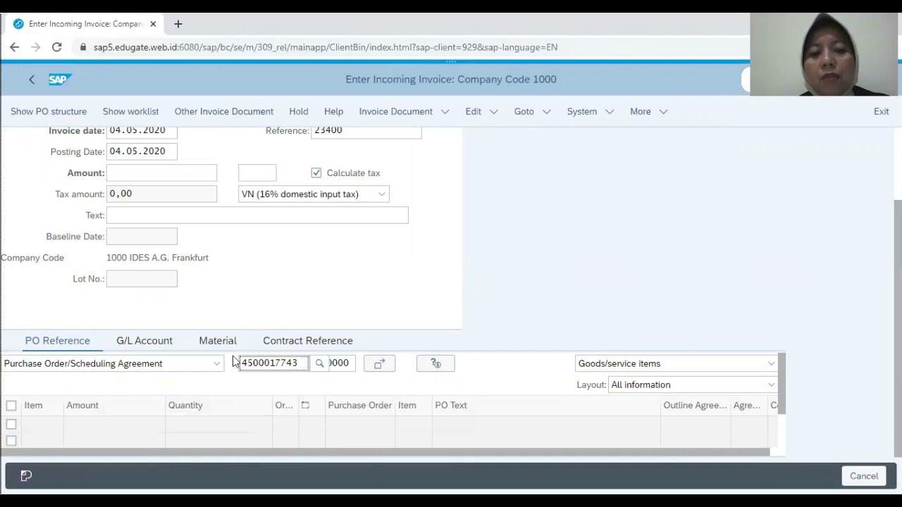
{"action": "key", "text": "Return"}
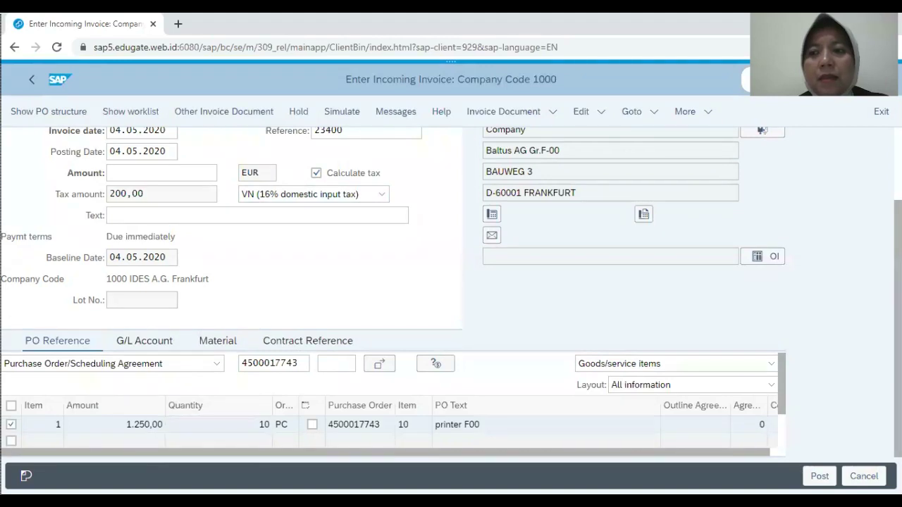
{"action": "scroll", "coordinate": [451, 293], "scroll_direction": "up", "scroll_amount": 3}
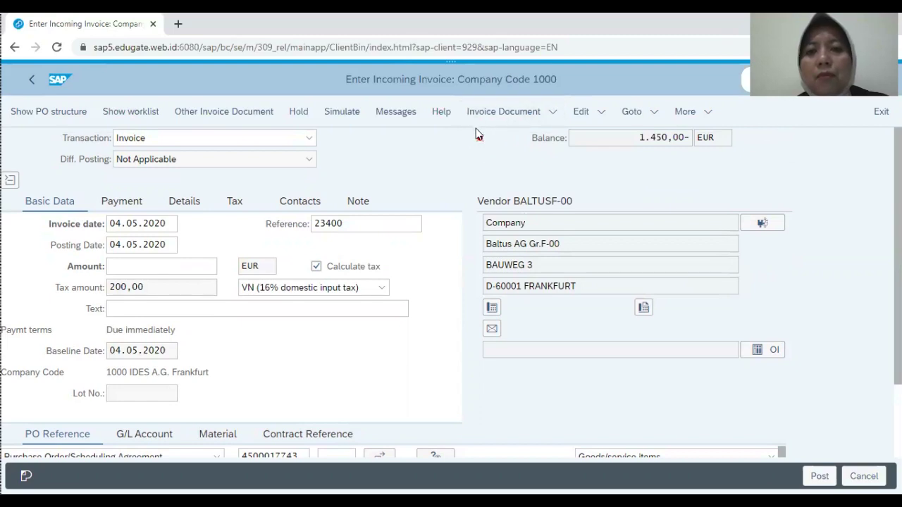
{"action": "mouse_move", "coordinate": [485, 140]}
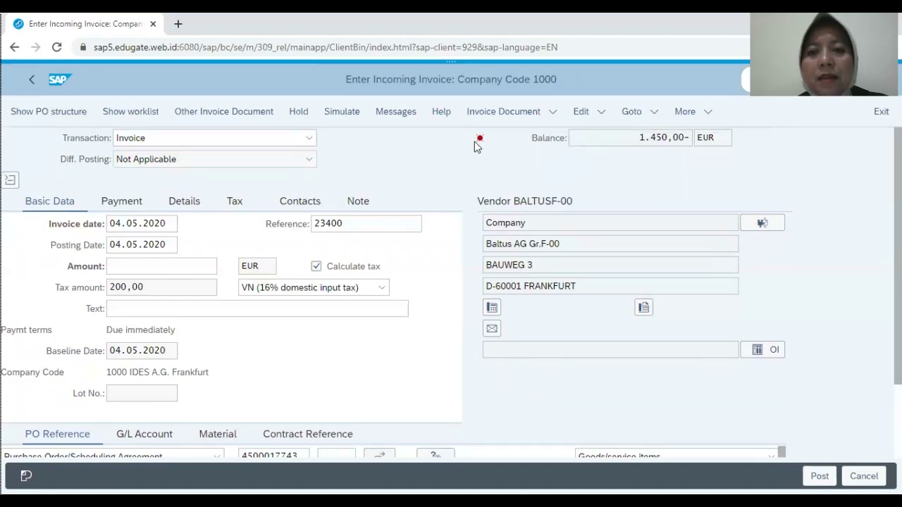
Step: Enter amount 1450 so the balance is 0,00, and post the invoice
{"action": "left_click", "coordinate": [169, 267]}
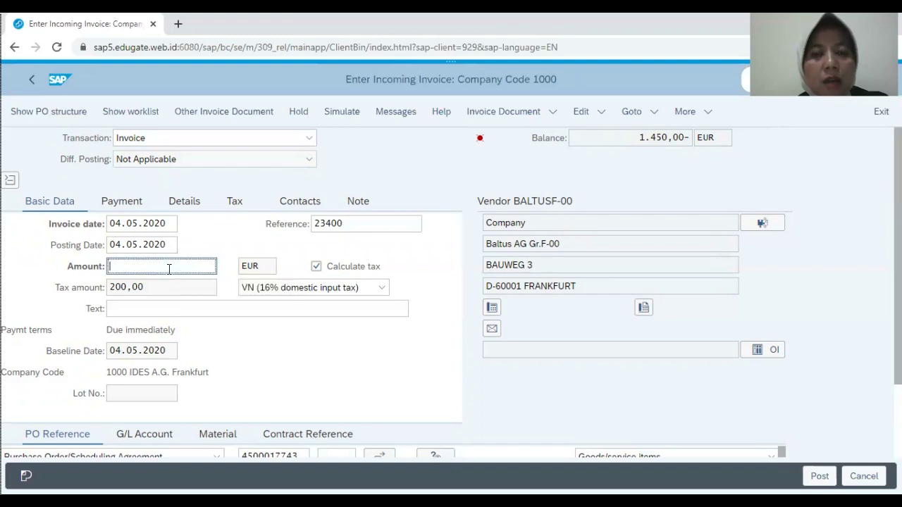
{"action": "type", "text": "145"}
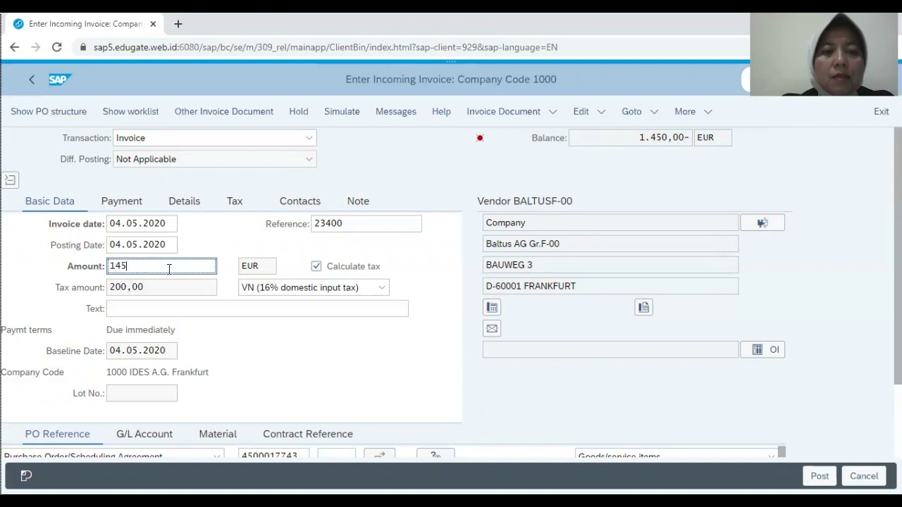
{"action": "type", "text": "0"}
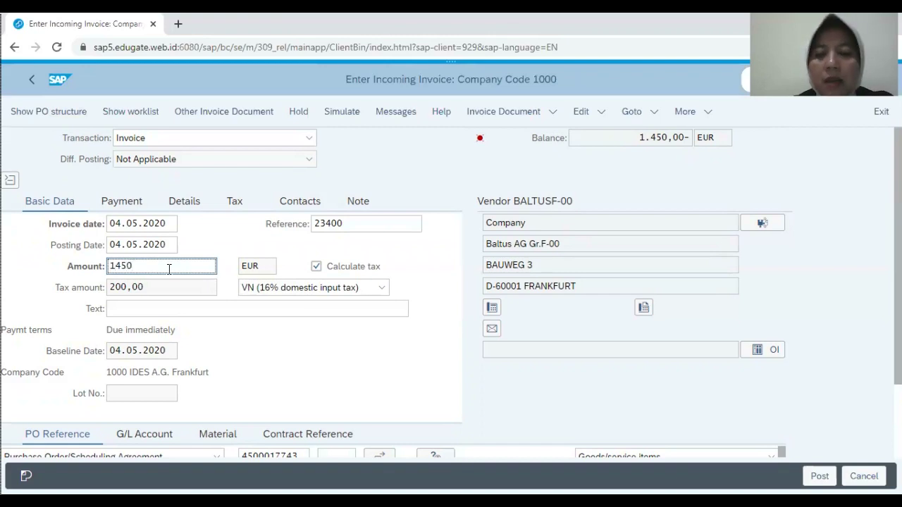
{"action": "key", "text": "Return"}
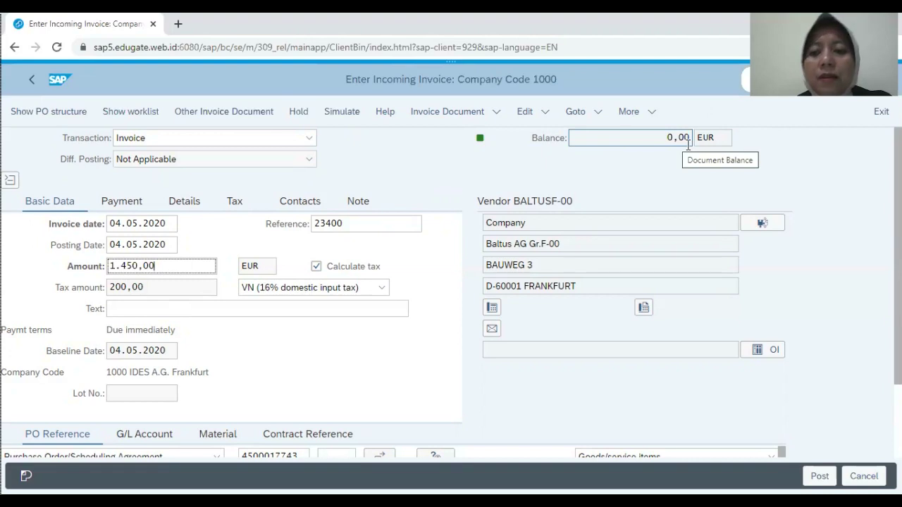
{"action": "left_click", "coordinate": [820, 476]}
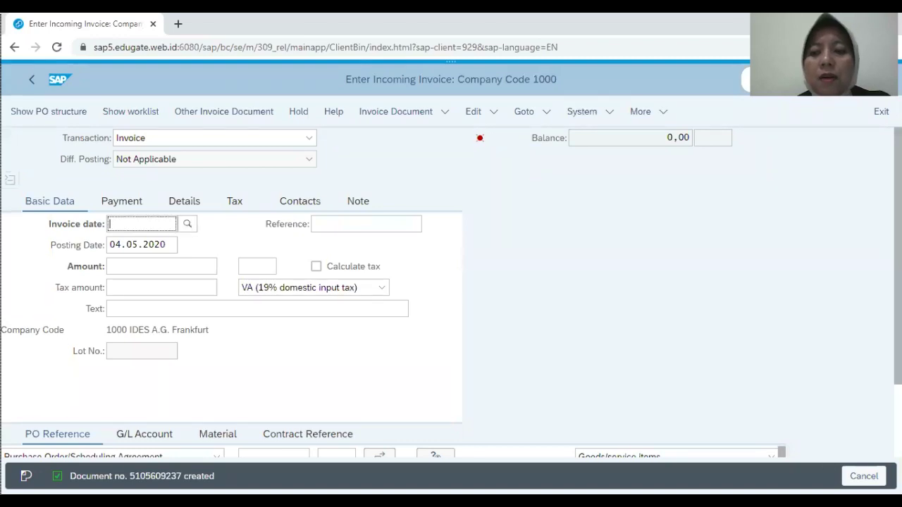
Step: Return to SAP Easy Access with the /n command
{"action": "scroll", "coordinate": [451, 282], "scroll_direction": "down", "scroll_amount": 1}
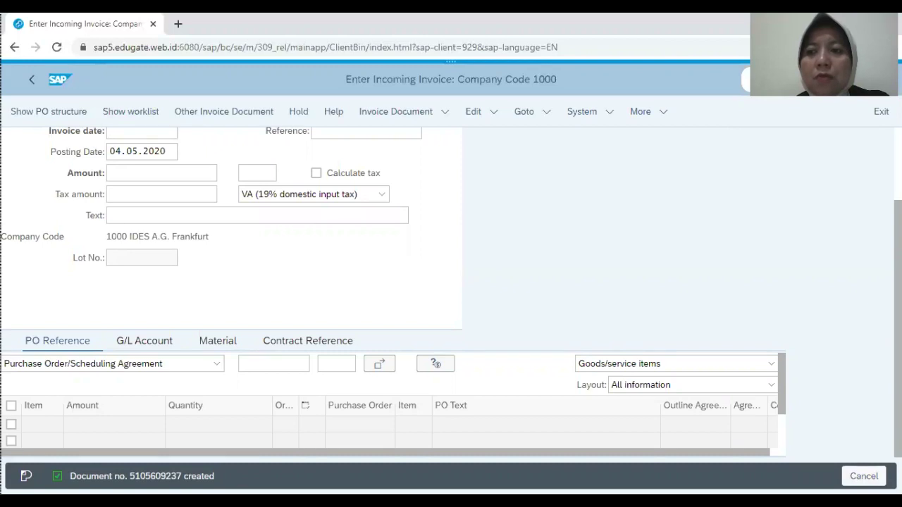
{"action": "scroll", "coordinate": [451, 293], "scroll_direction": "up", "scroll_amount": 2}
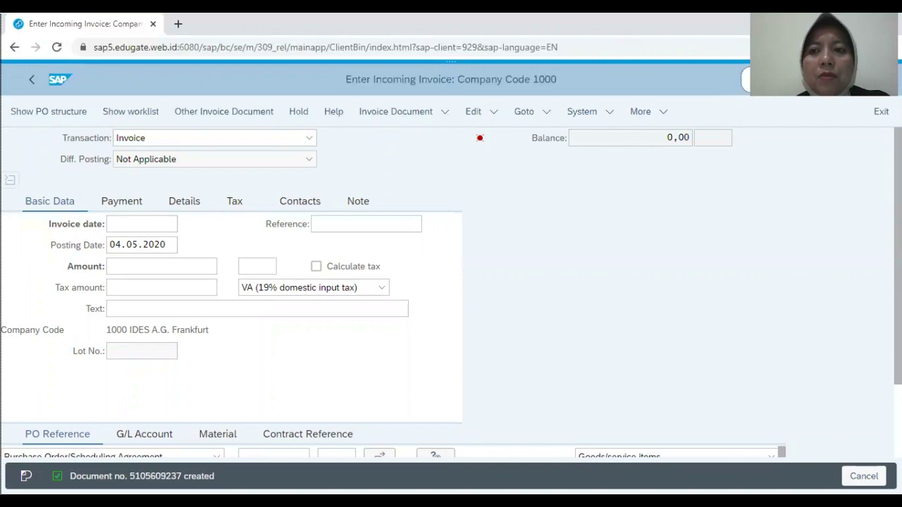
{"action": "left_click", "coordinate": [775, 79]}
{"action": "type", "text": "/n"}
{"action": "key", "text": "Return"}
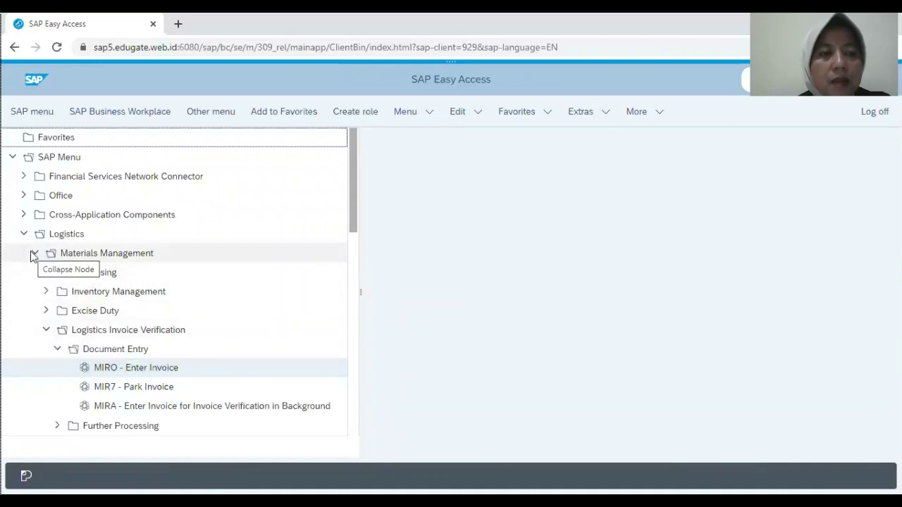
Step: Run the ME2M Purchasing Documents for Material report for material T-MMF-00
{"action": "left_click", "coordinate": [47, 332]}
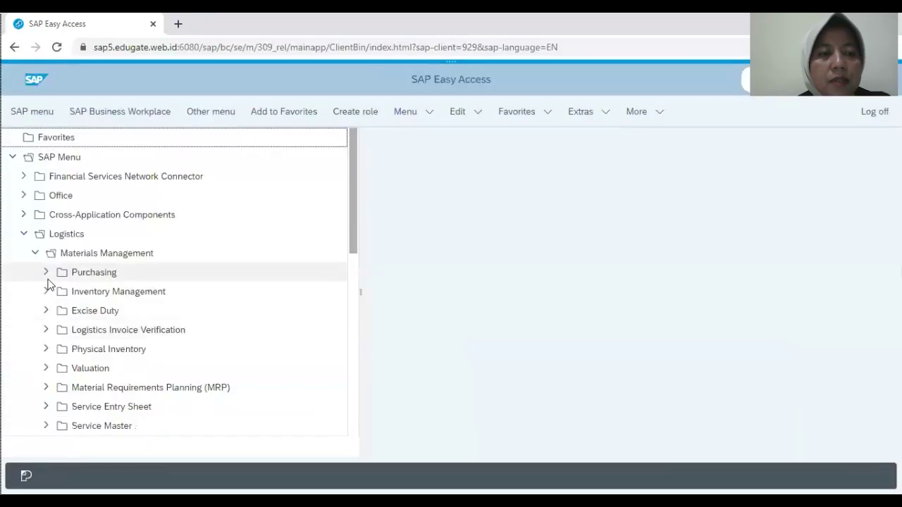
{"action": "left_click", "coordinate": [46, 273]}
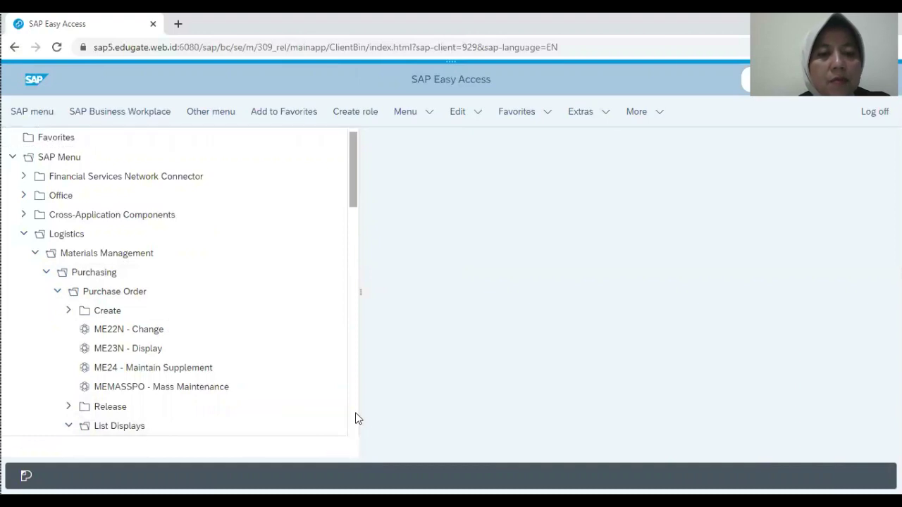
{"action": "scroll", "coordinate": [356, 418], "scroll_direction": "down", "scroll_amount": 4}
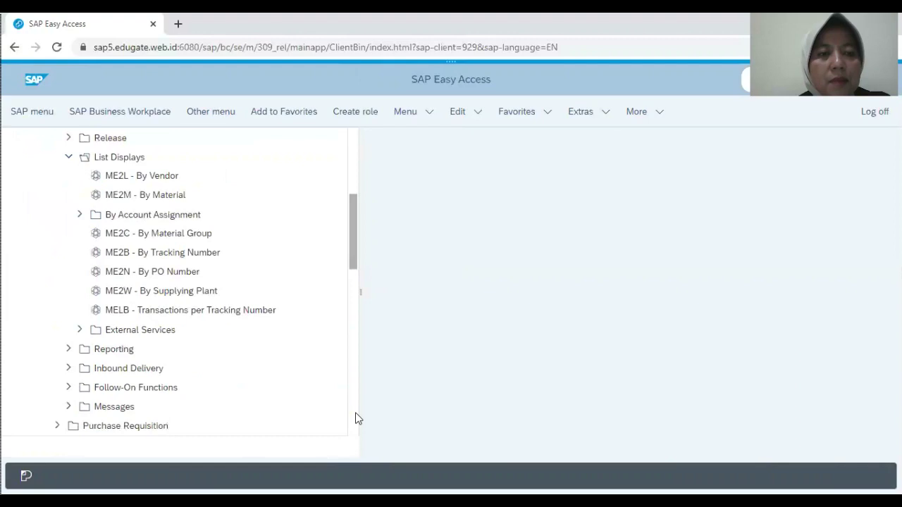
{"action": "double_click", "coordinate": [172, 203]}
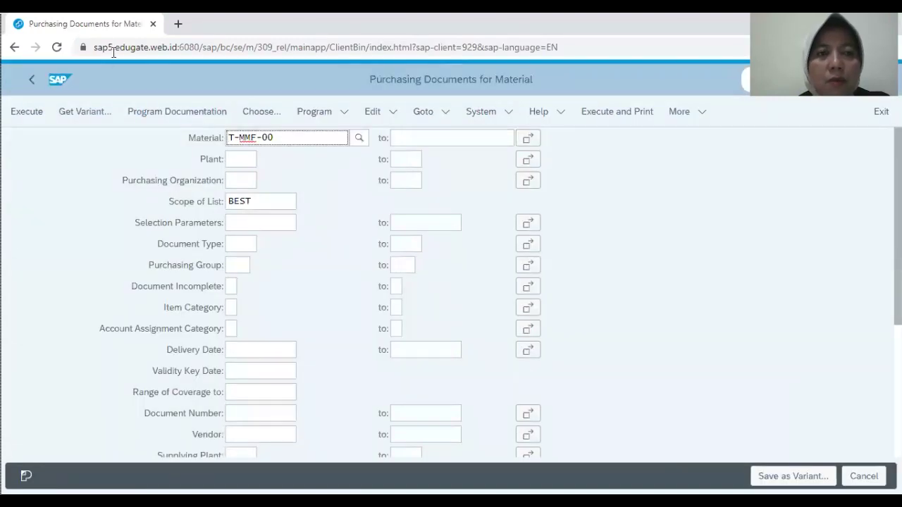
{"action": "left_click", "coordinate": [27, 115]}
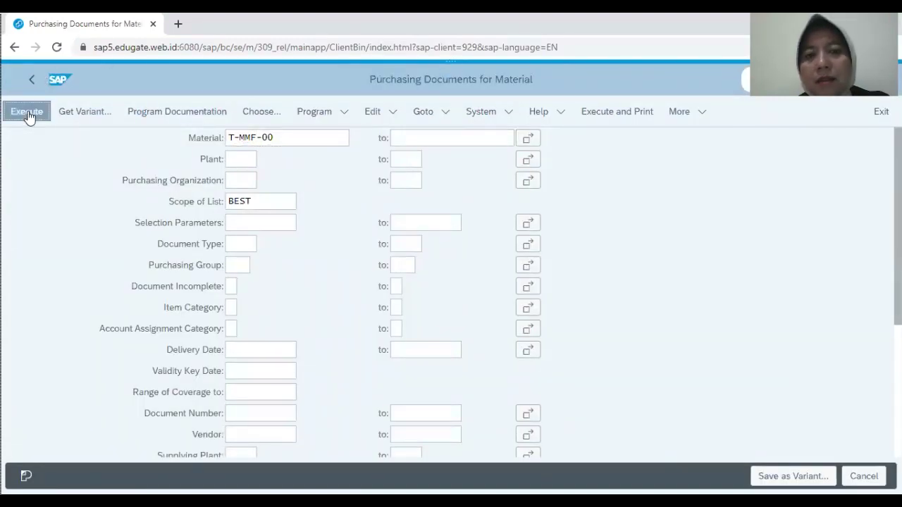